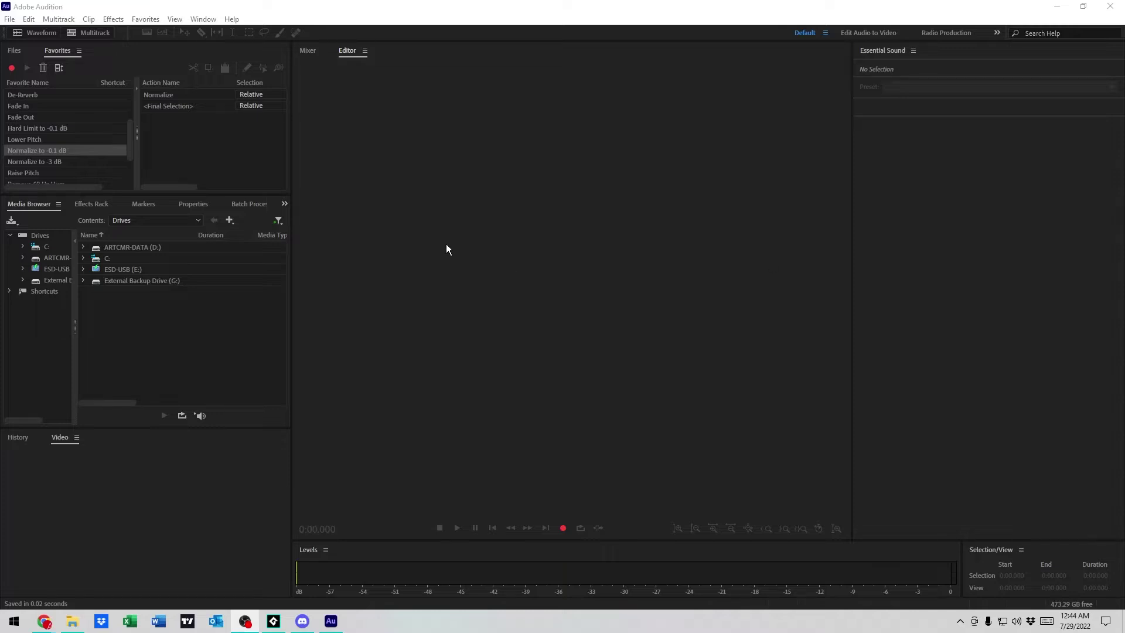
Step: Switch the top-left panel from Favorites to the empty Files list
left_click(14, 50)
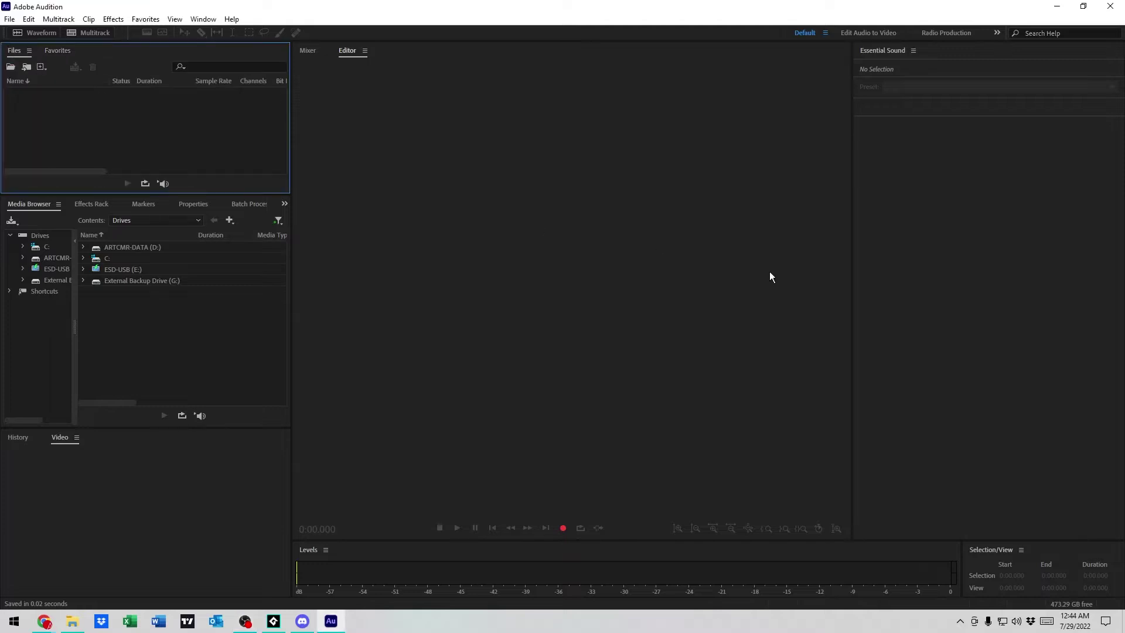
key("super+e")
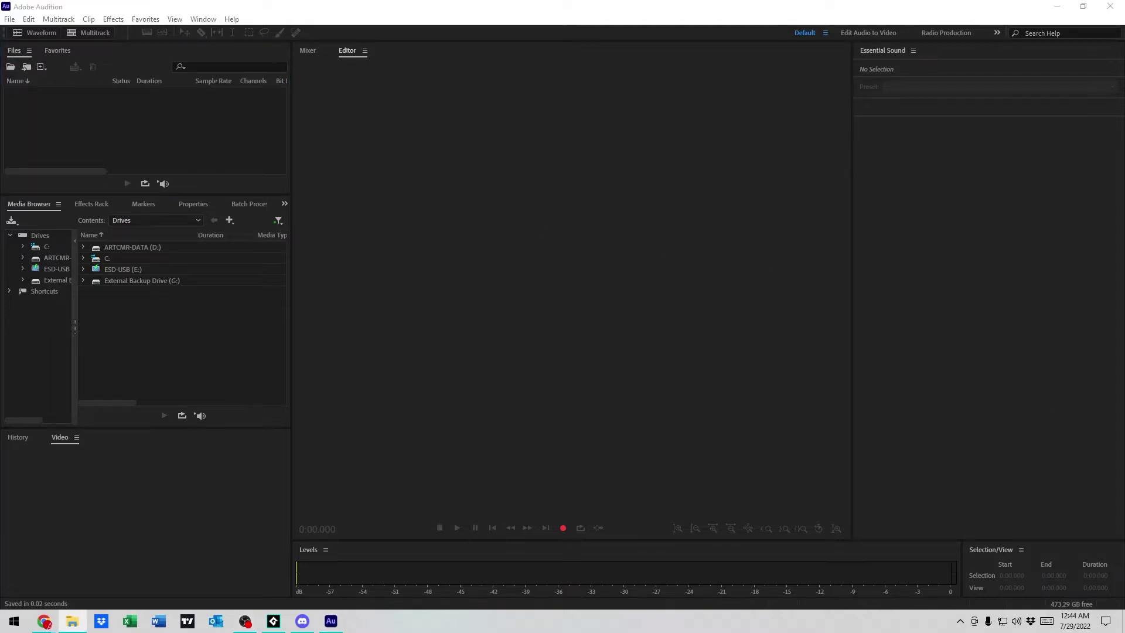
left_click_drag(126, 203, 102, 128)
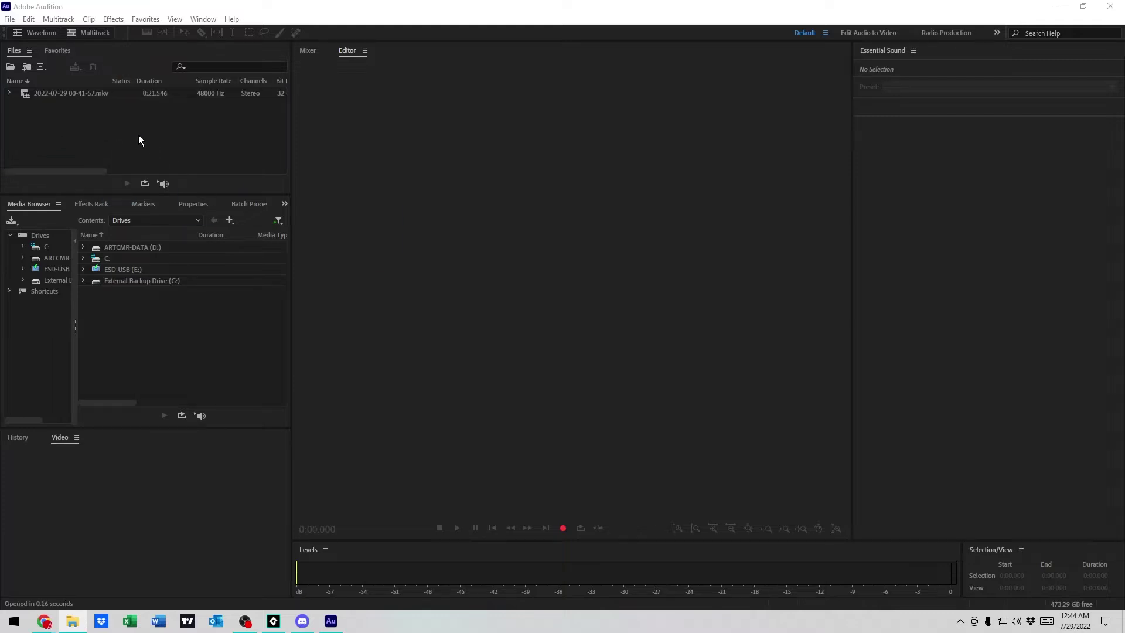
left_click(90, 100)
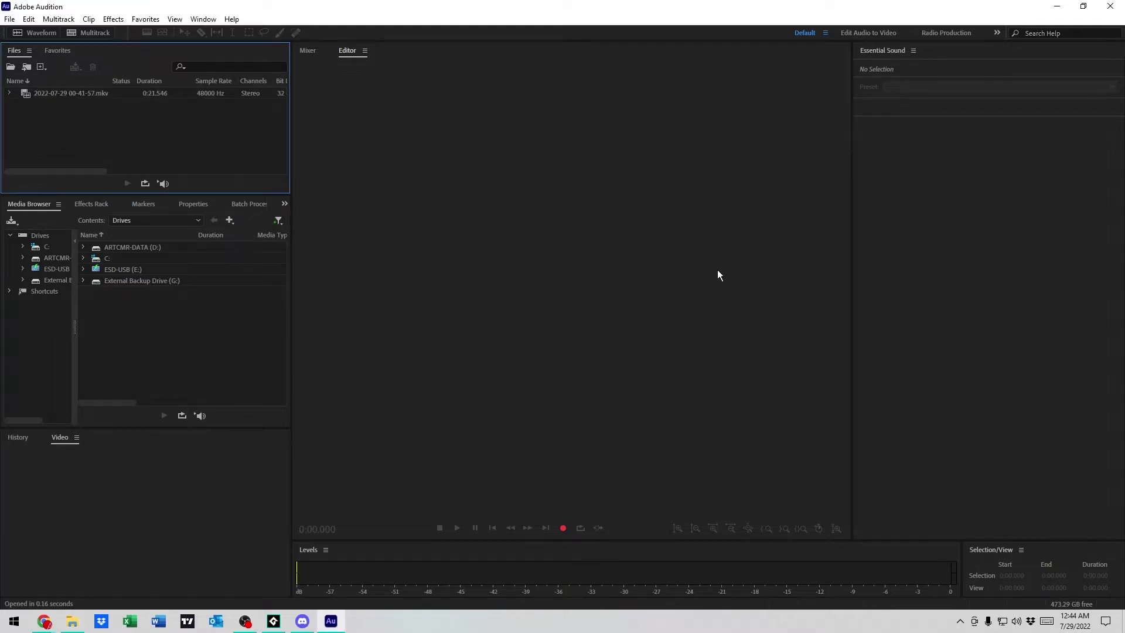
key("alt+Tab")
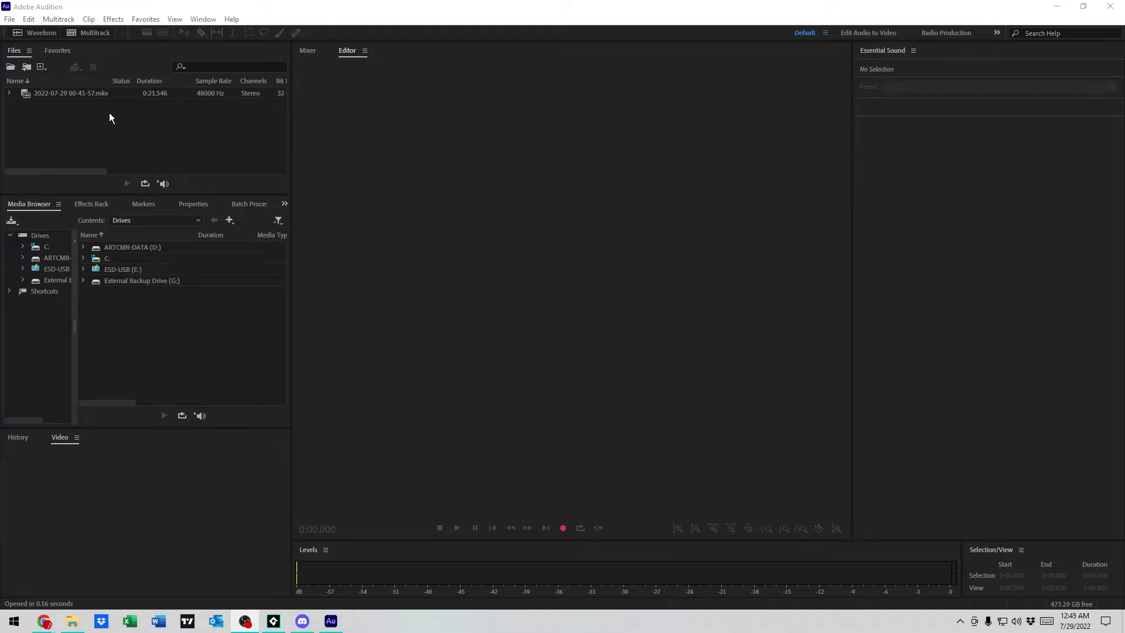
double_click(97, 93)
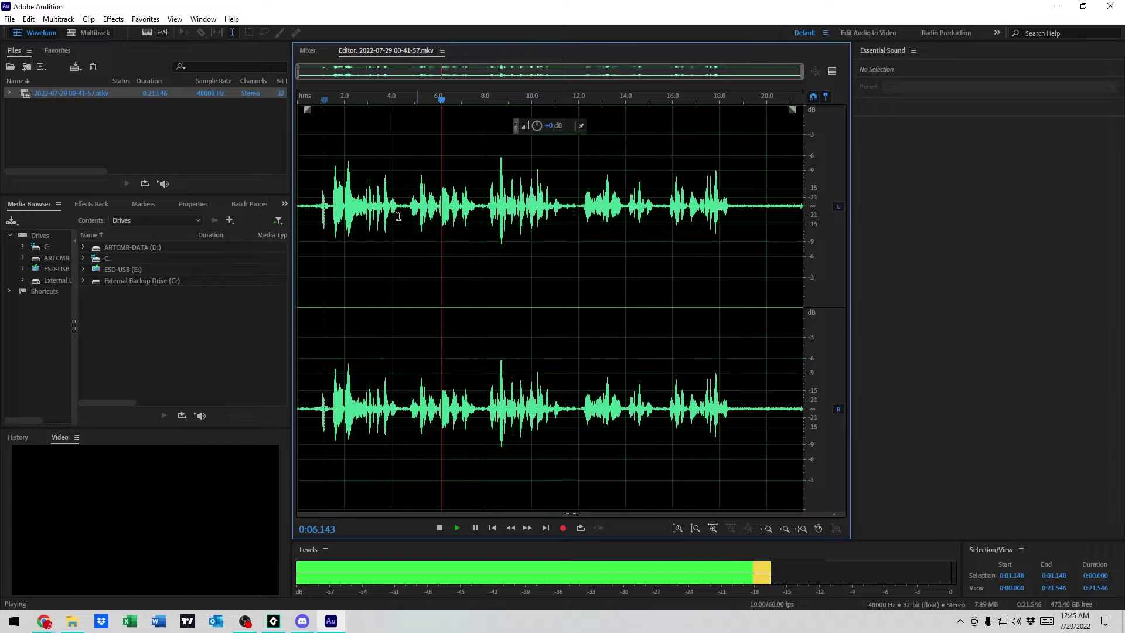
key("space")
left_click_drag(396, 195, 400, 196)
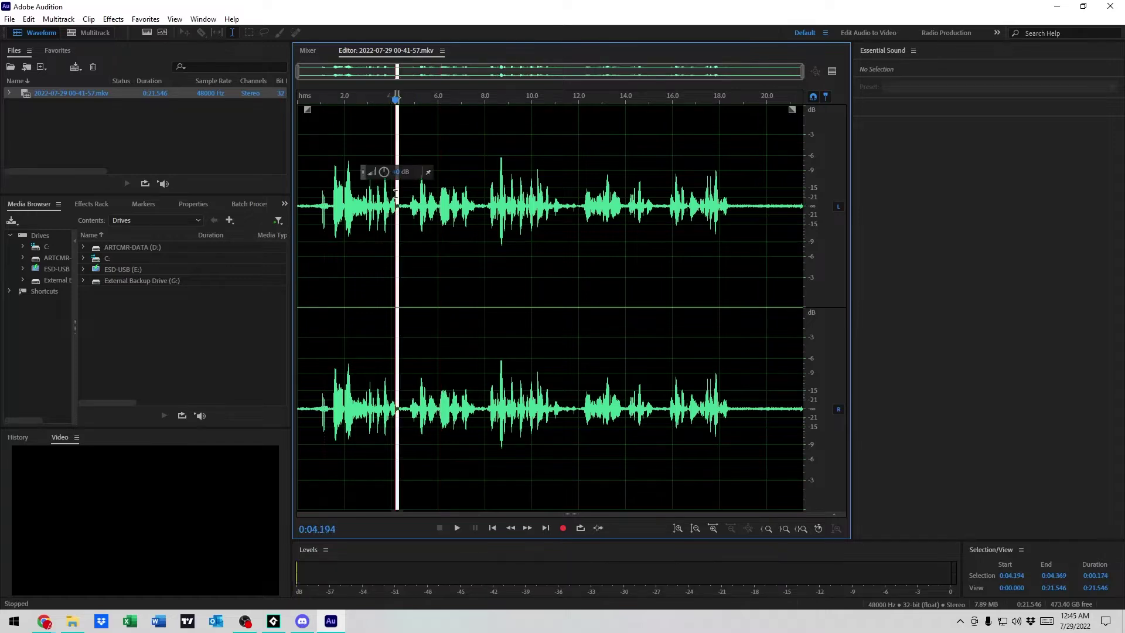
left_click(425, 206)
key("space")
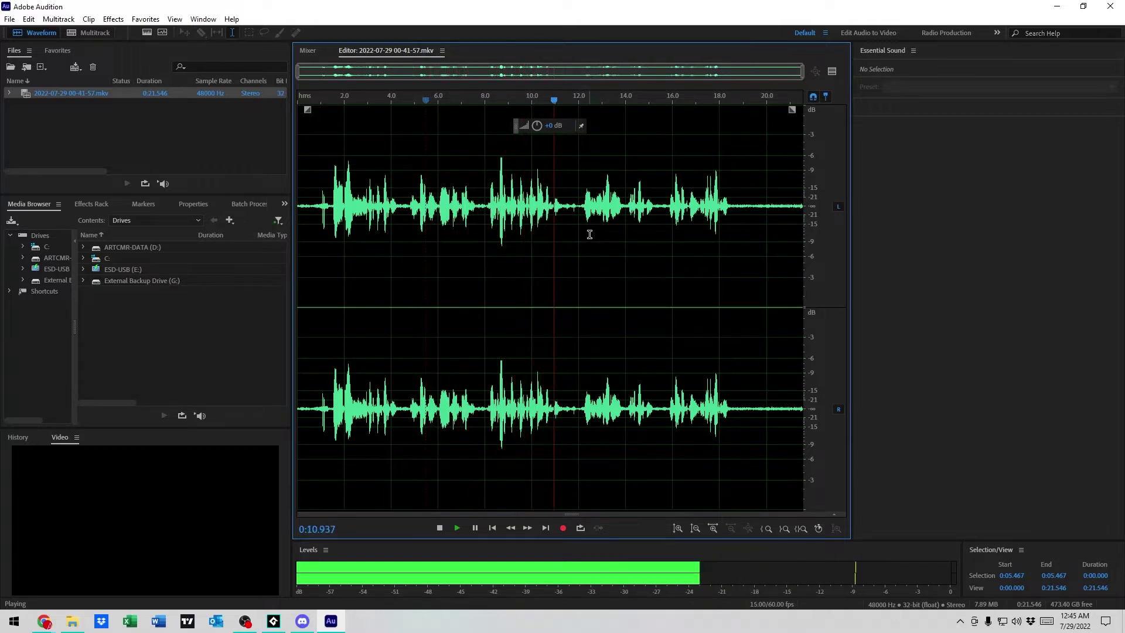
key("space")
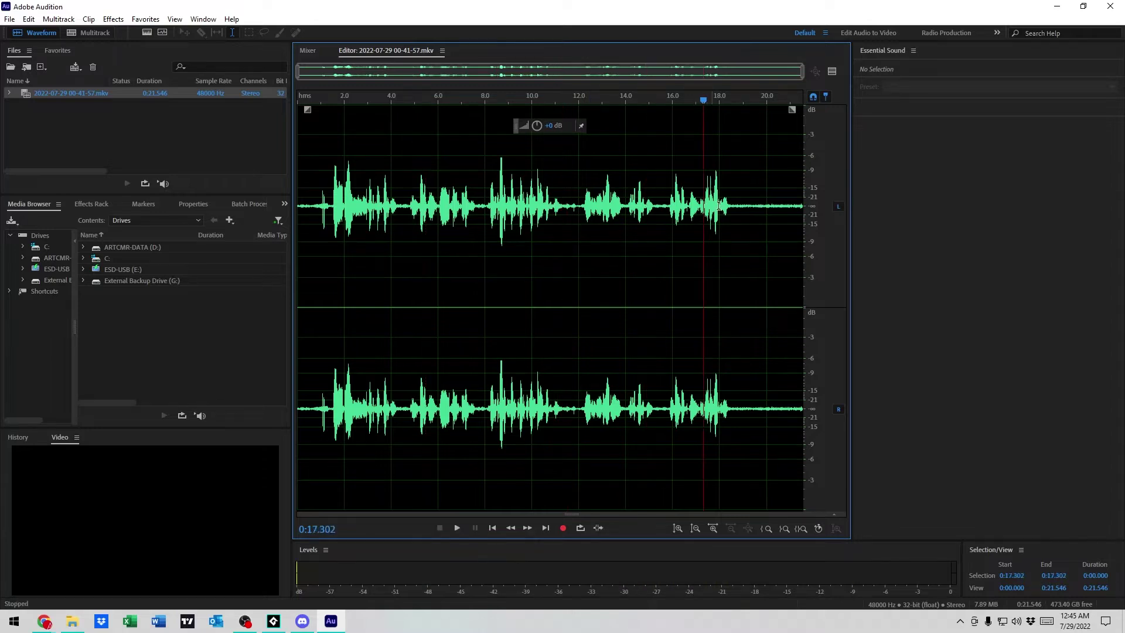
Step: Bring the playhead back to the very start of the clip at 0:00
left_click(743, 202)
left_click(318, 188)
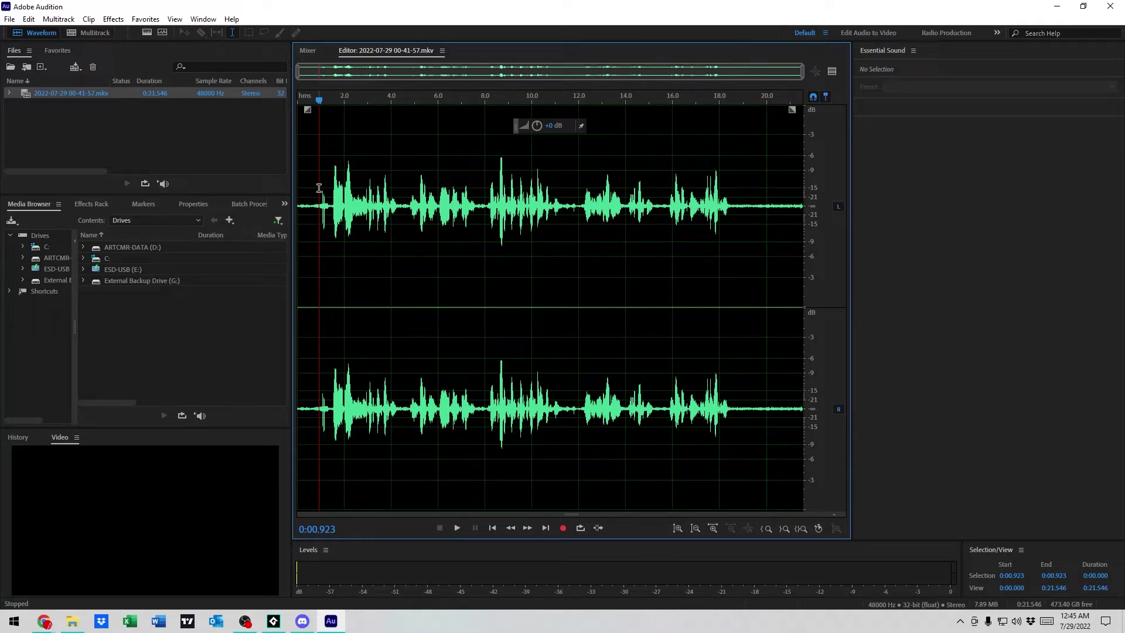
left_click(311, 172)
left_click(302, 186)
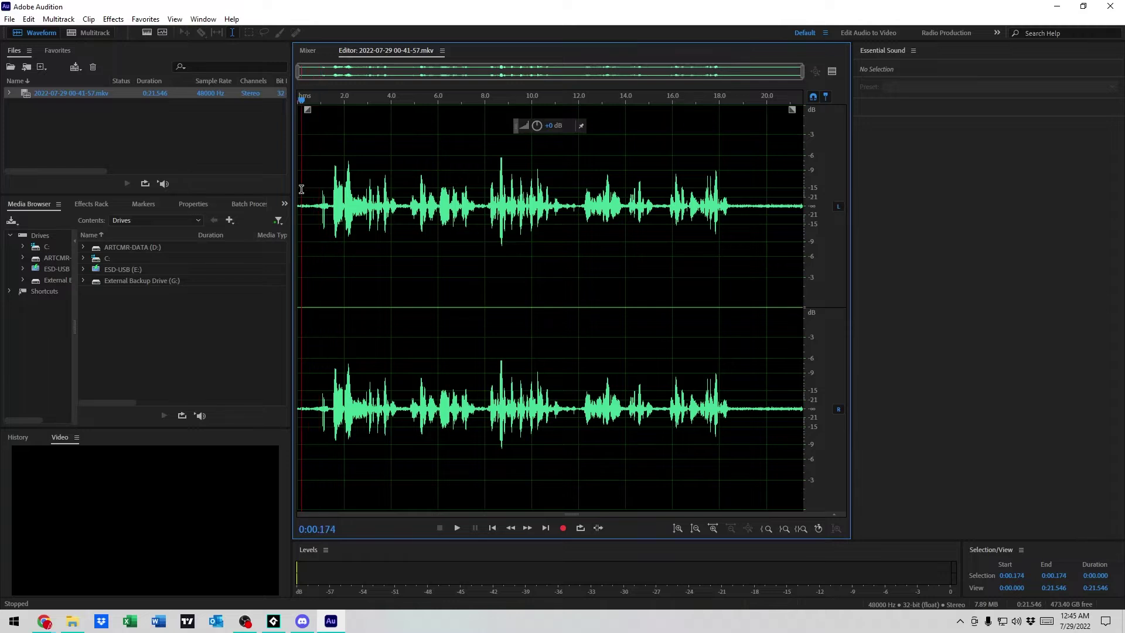
left_click_drag(302, 101, 295, 100)
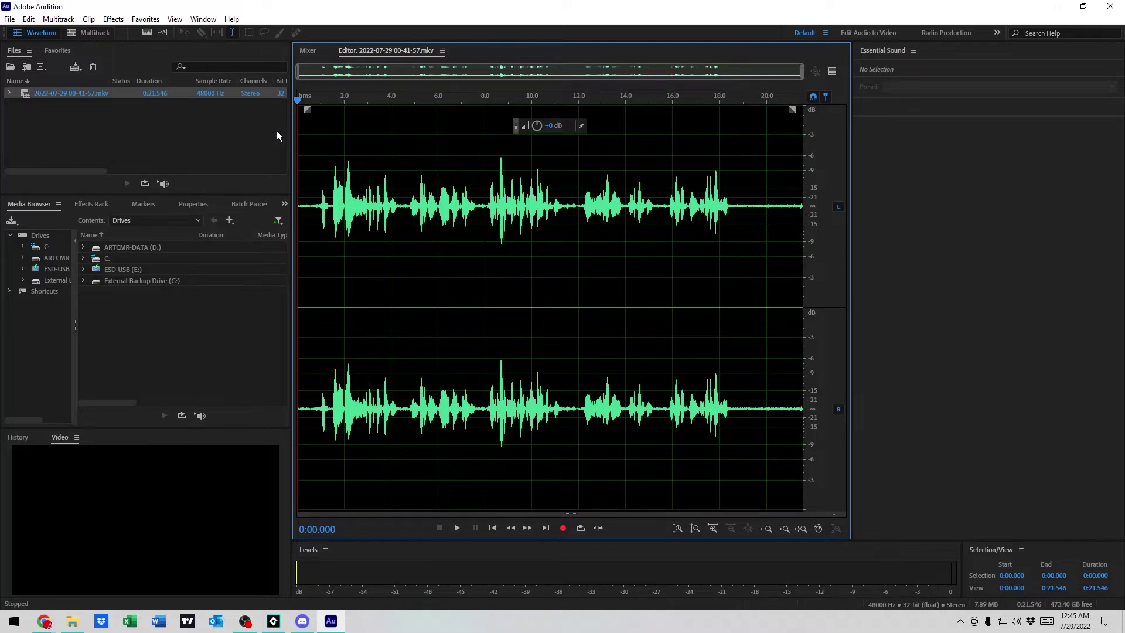
Step: Start recording a new favorite via Favorites > Start Recording Favorite and dismiss the alert
left_click(145, 19)
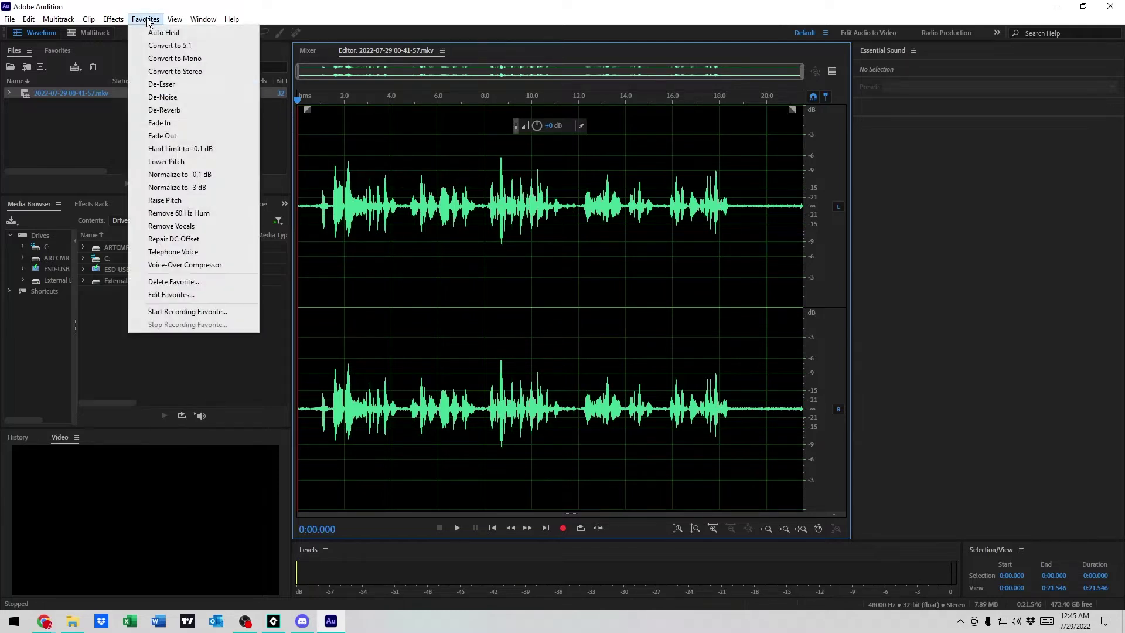
left_click(206, 312)
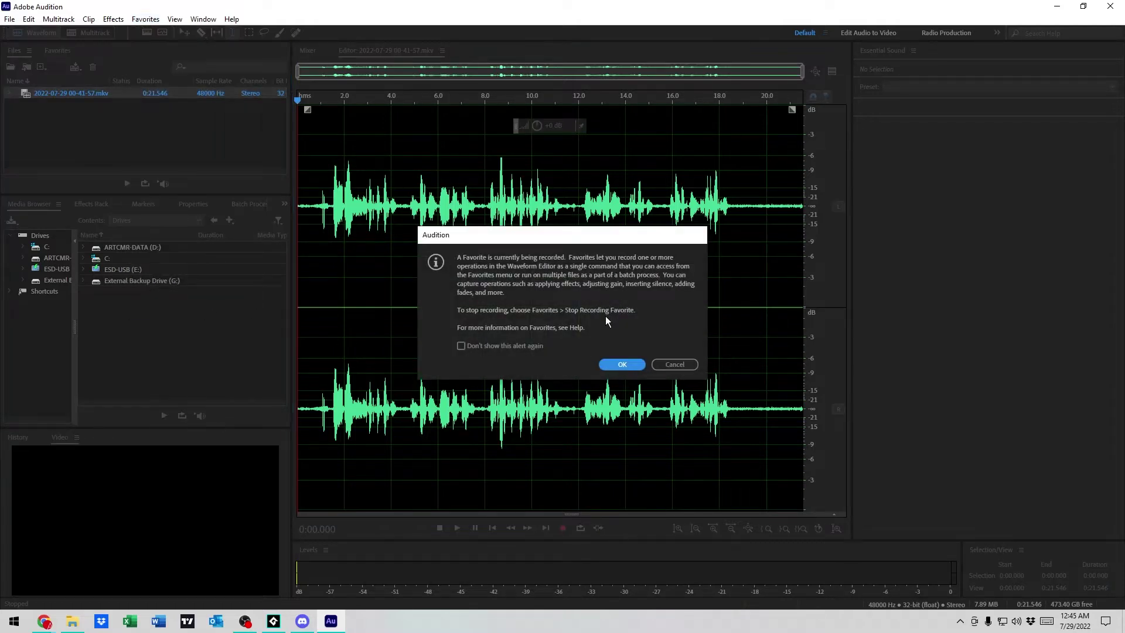
left_click(622, 364)
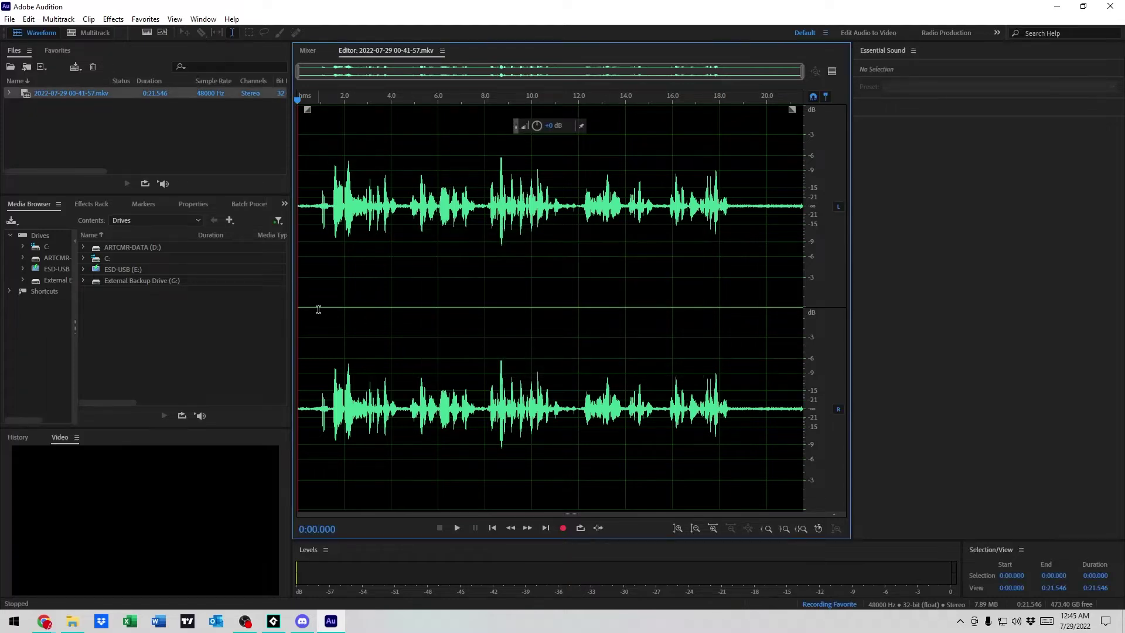
left_click(363, 169)
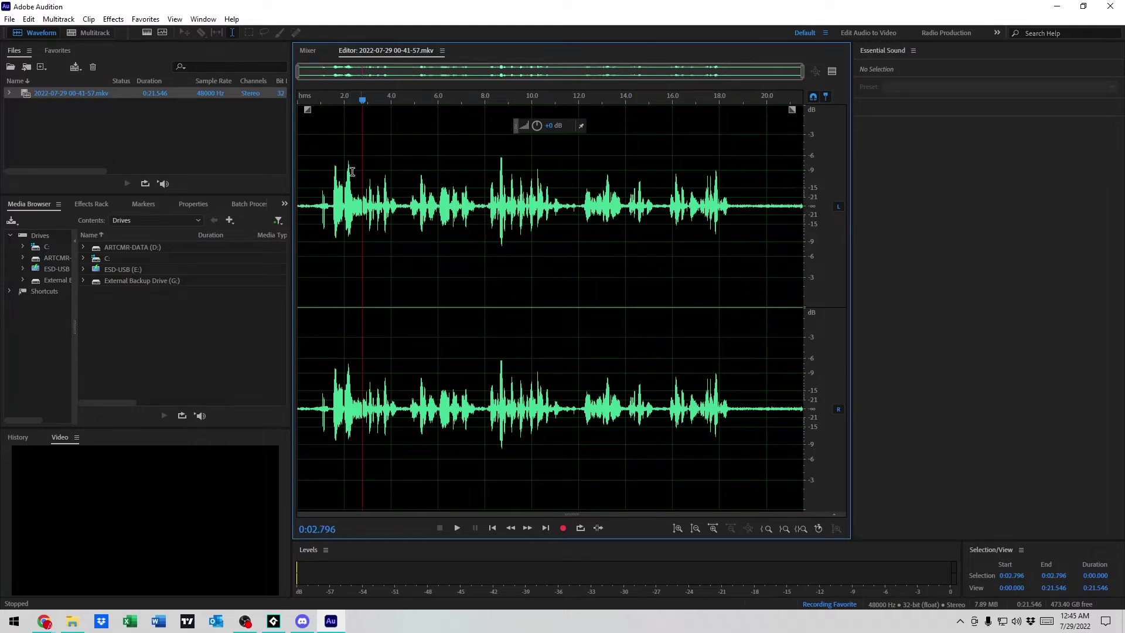
left_click(310, 180)
left_click(308, 180)
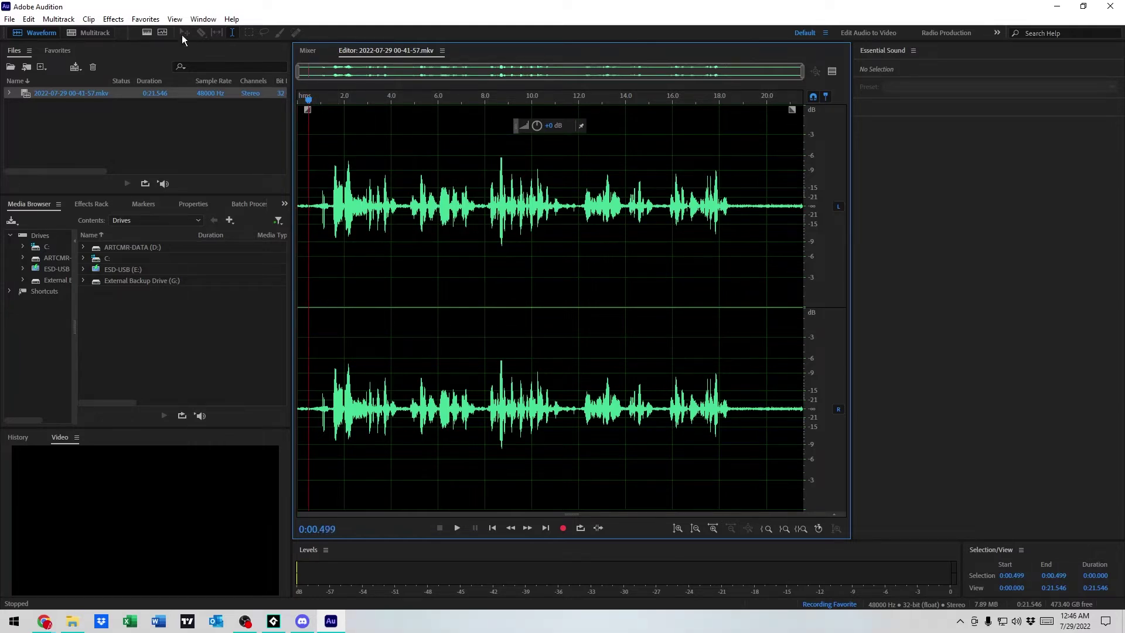
Step: Normalize the entire clip to -3 dB and dismiss the video-file notice
left_click(112, 19)
mouse_move(173, 160)
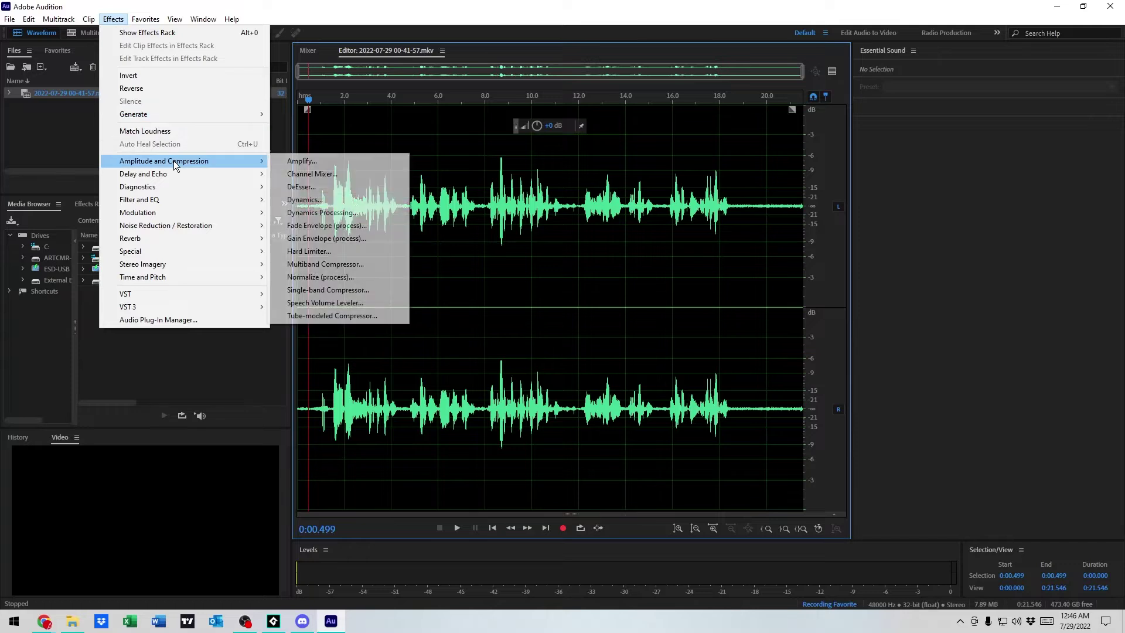
left_click(365, 279)
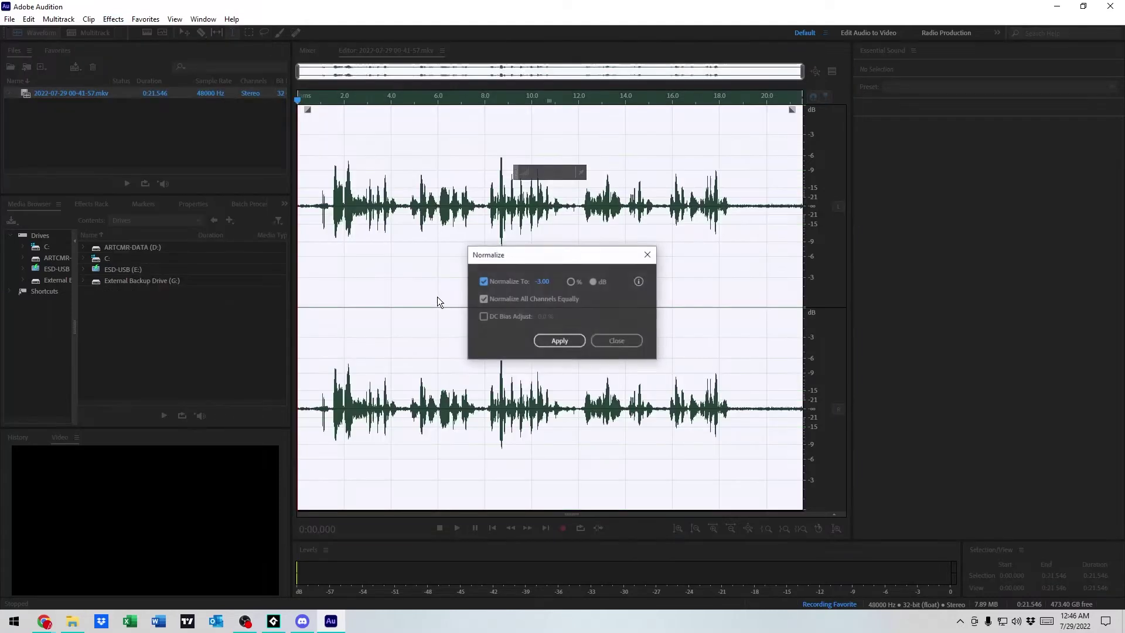
left_click(559, 341)
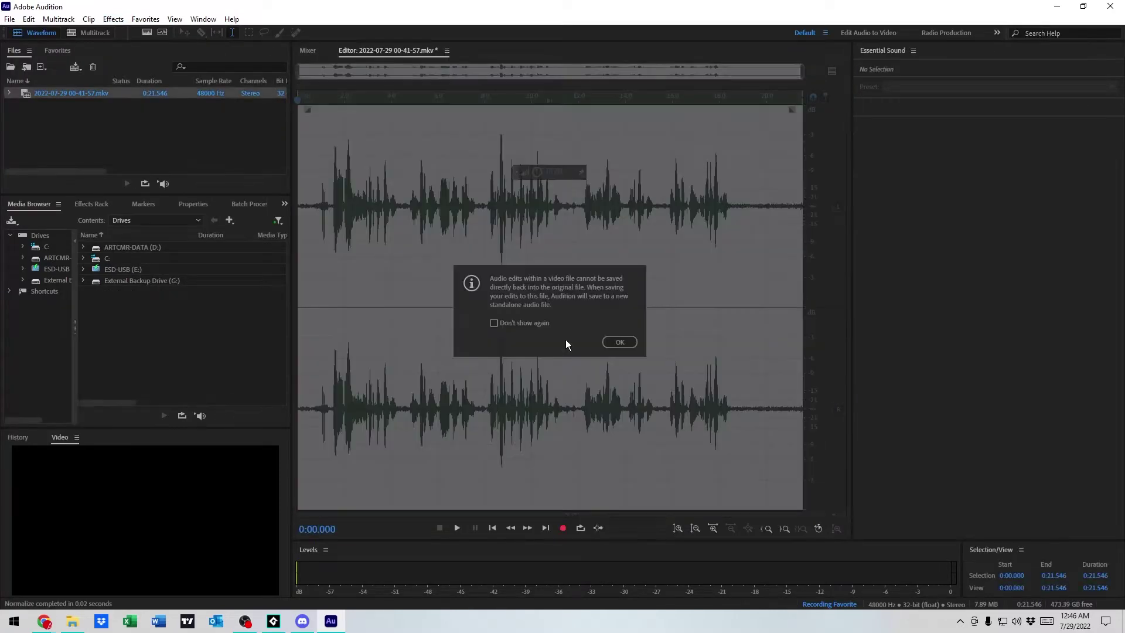
left_click(635, 344)
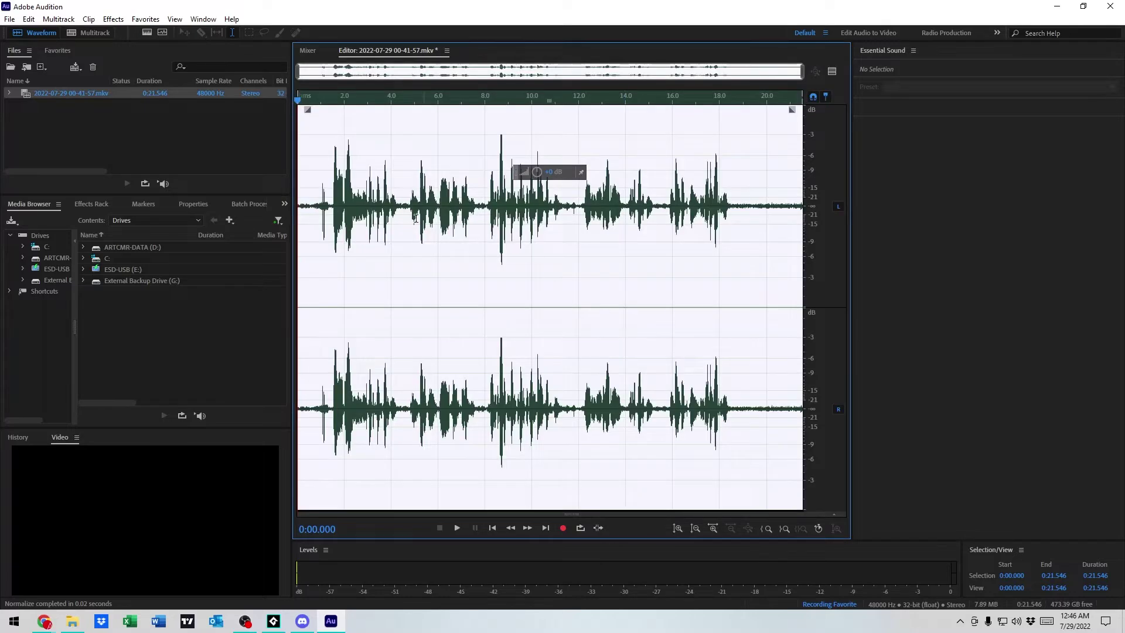
left_click(376, 193)
Step: Apply Noise Reduction / Restoration > Adaptive Noise Reduction to the whole clip
left_click(113, 18)
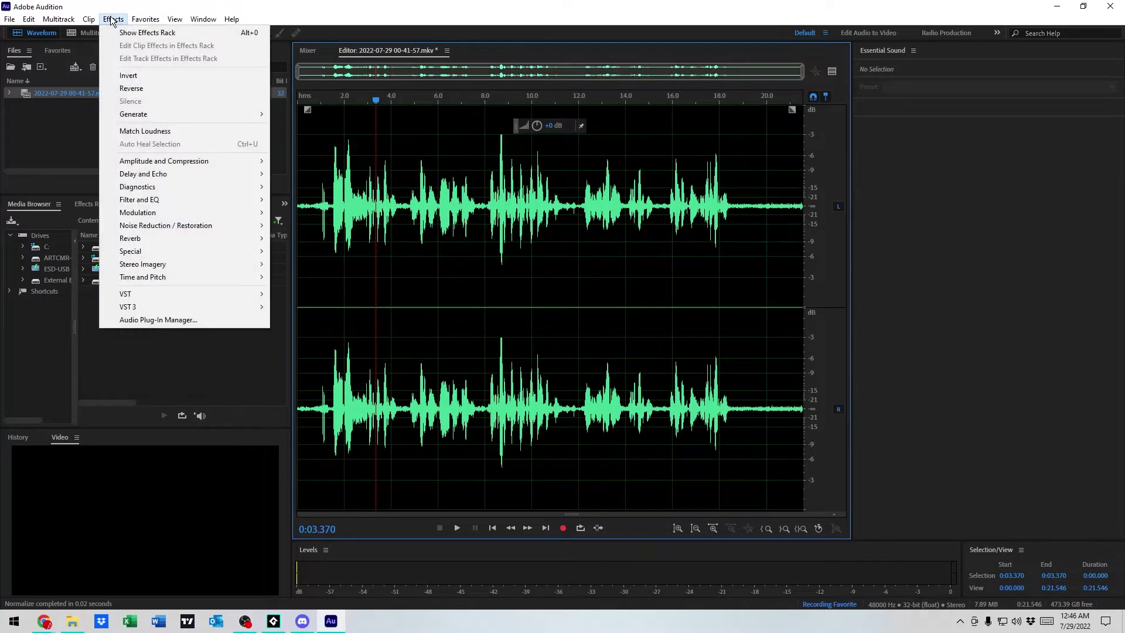
mouse_move(238, 218)
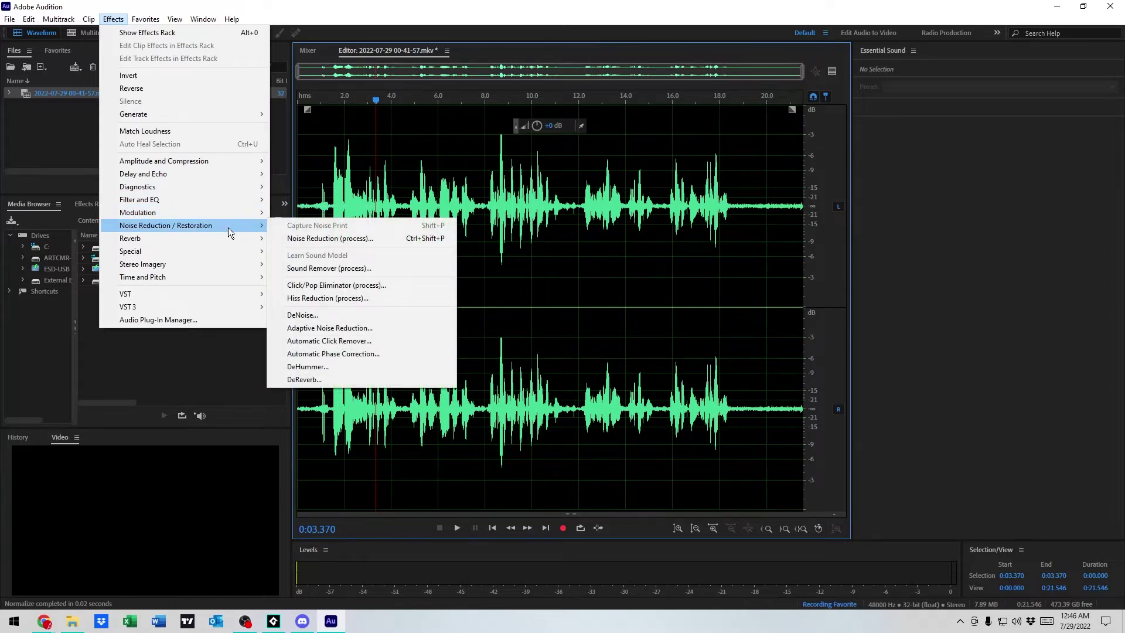
left_click(329, 328)
left_click(962, 410)
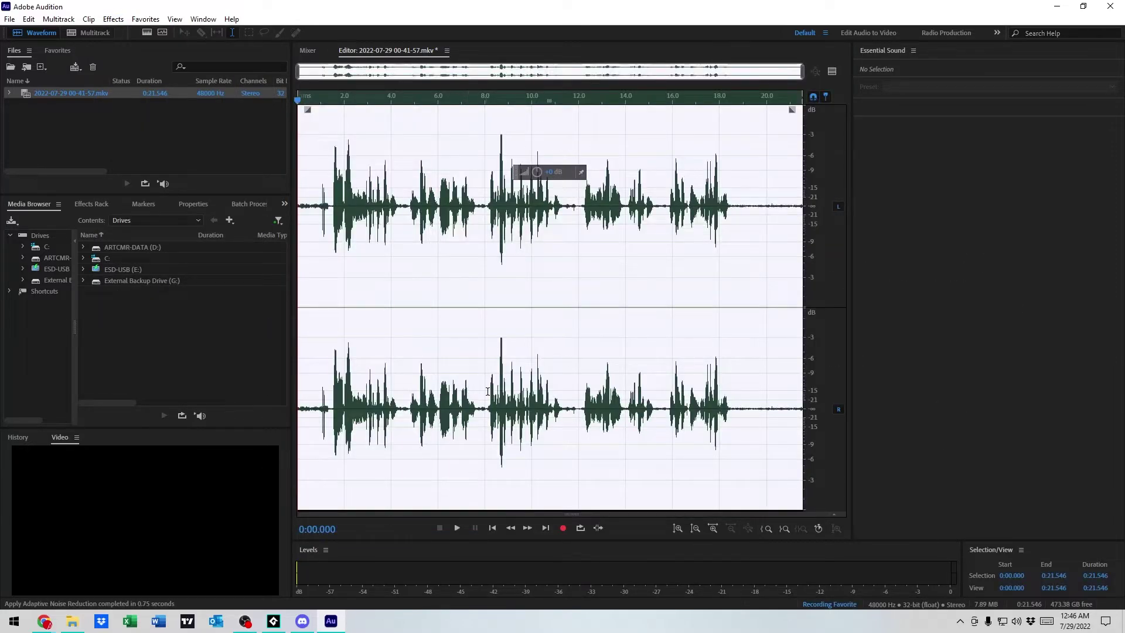
left_click(437, 267)
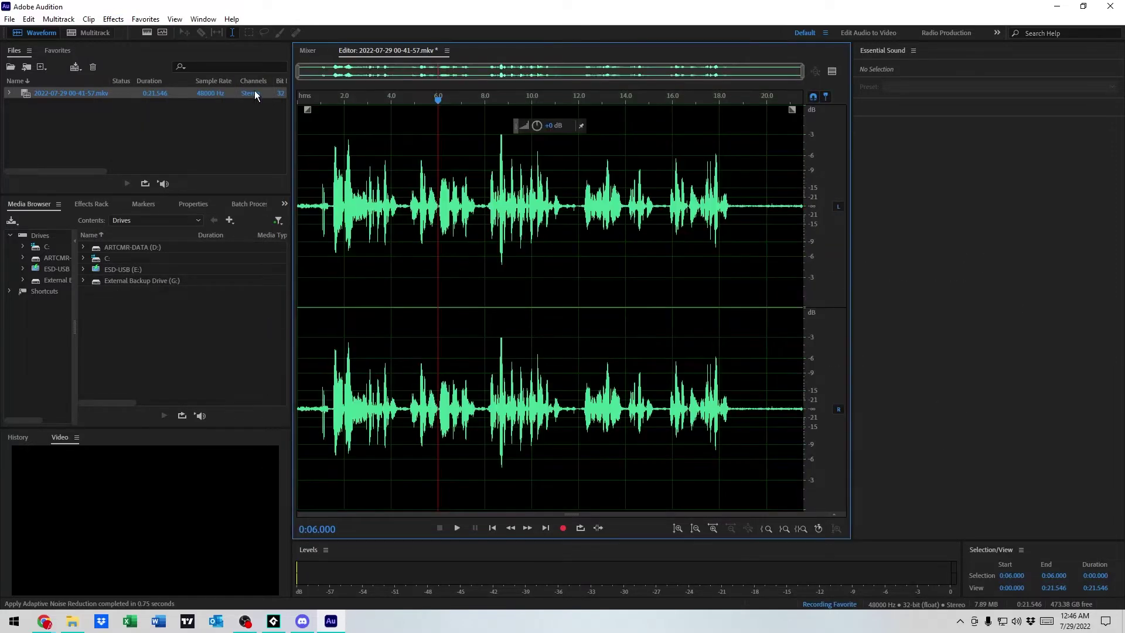
Step: Apply Noise Reduction / Restoration > DeReverb to the whole clip to cut room echo
left_click(113, 18)
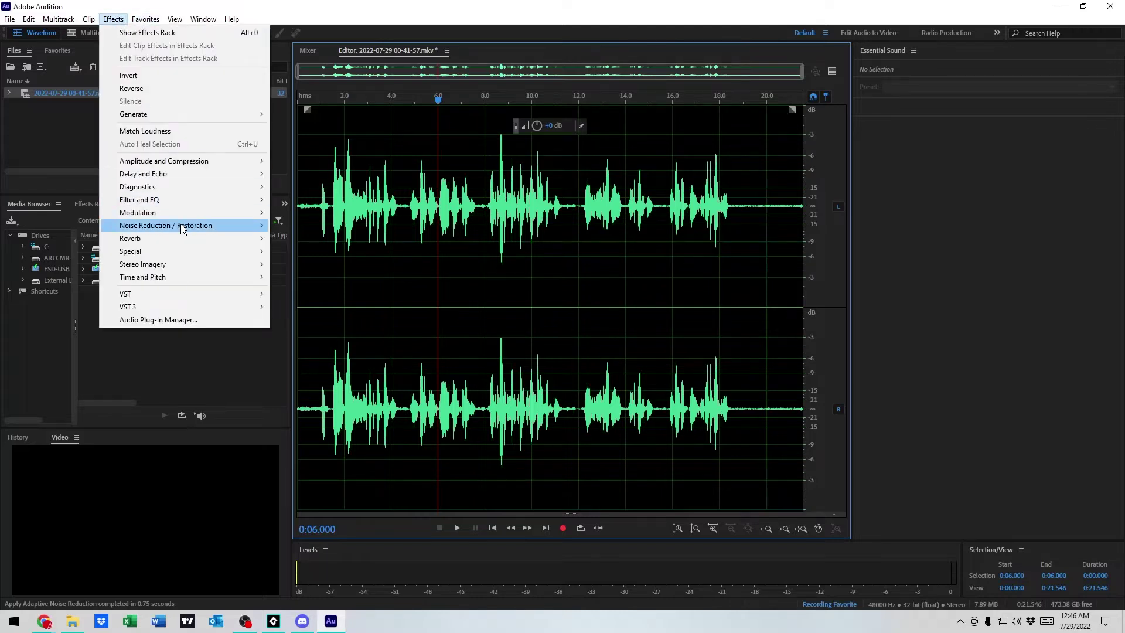
mouse_move(180, 225)
left_click(317, 380)
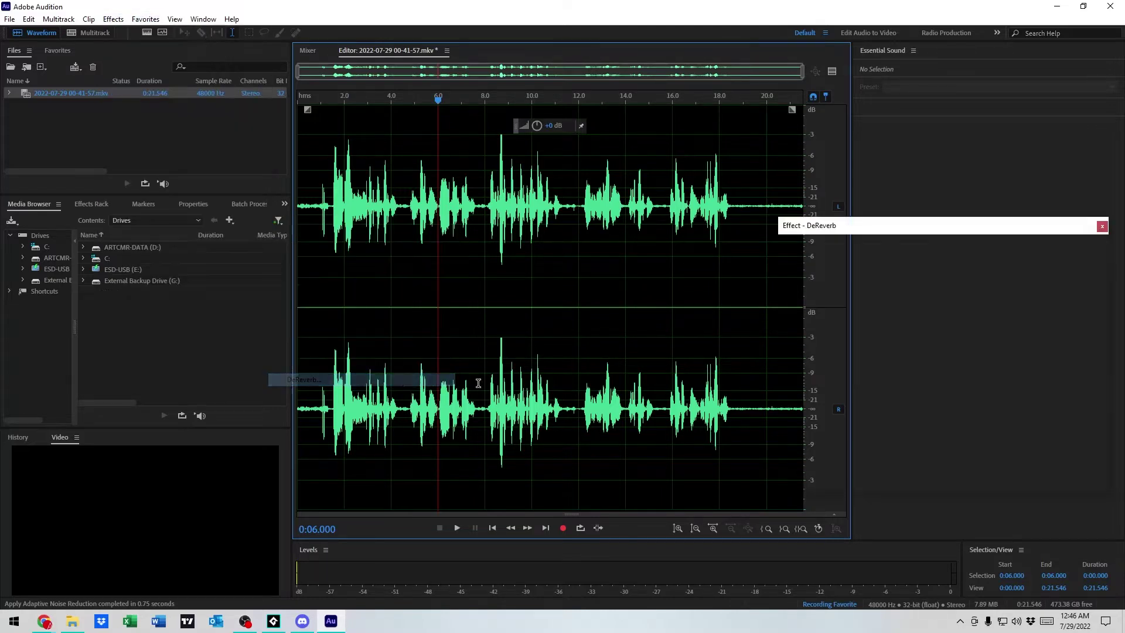
left_click(1024, 478)
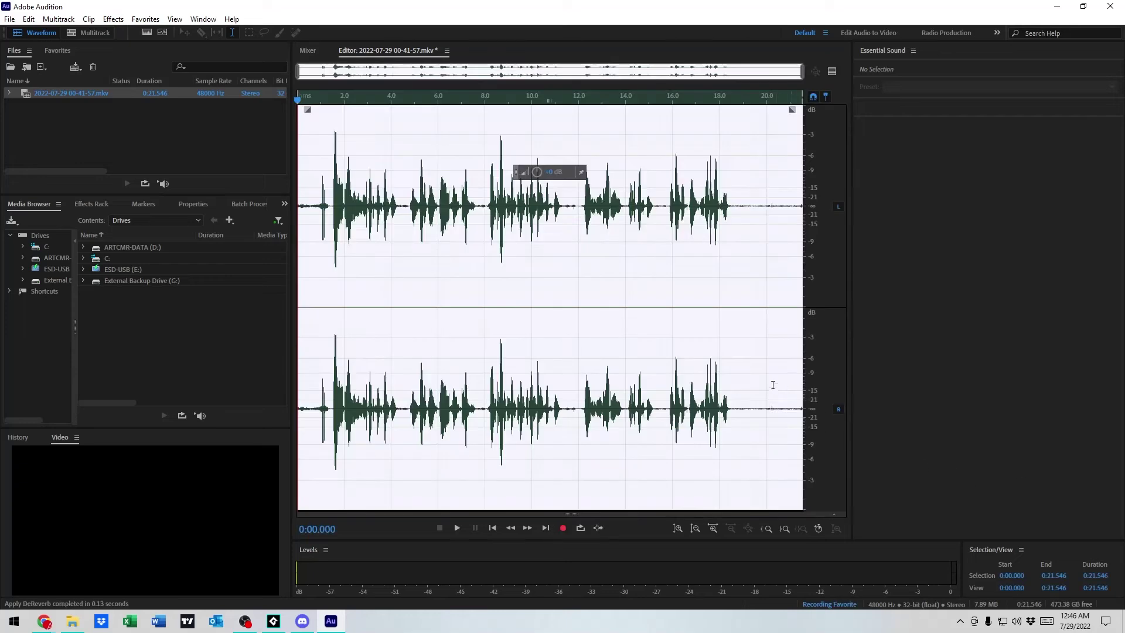
left_click(317, 193)
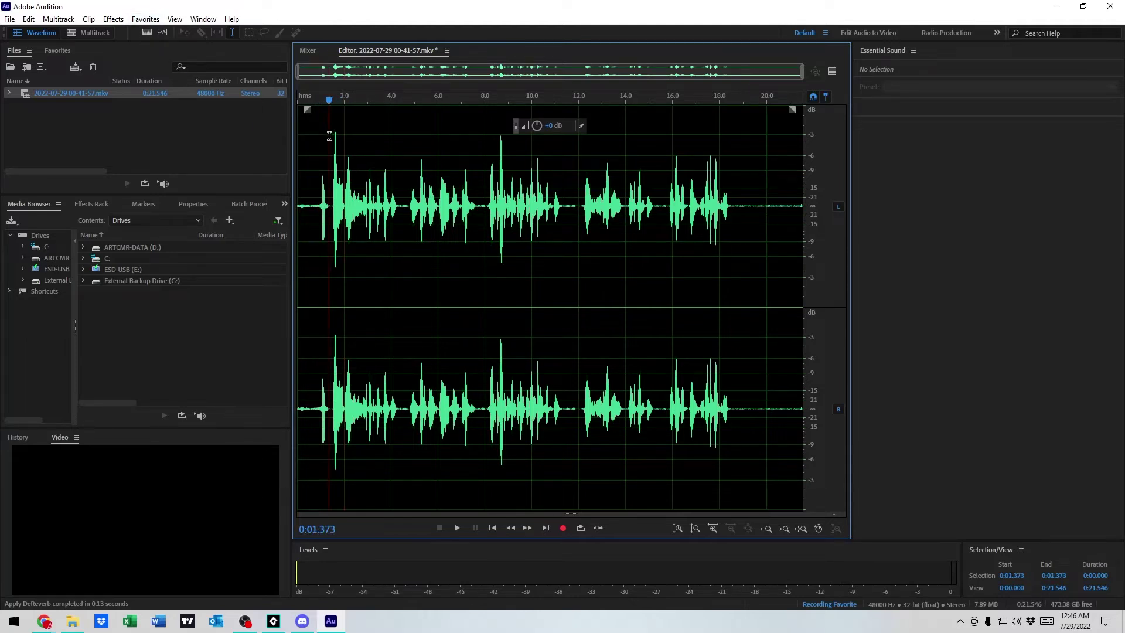
Step: Clear the time selection so the whole clip is targeted, playhead near 0:04
left_click_drag(328, 133, 344, 137)
left_click(416, 146)
left_click_drag(494, 146, 506, 146)
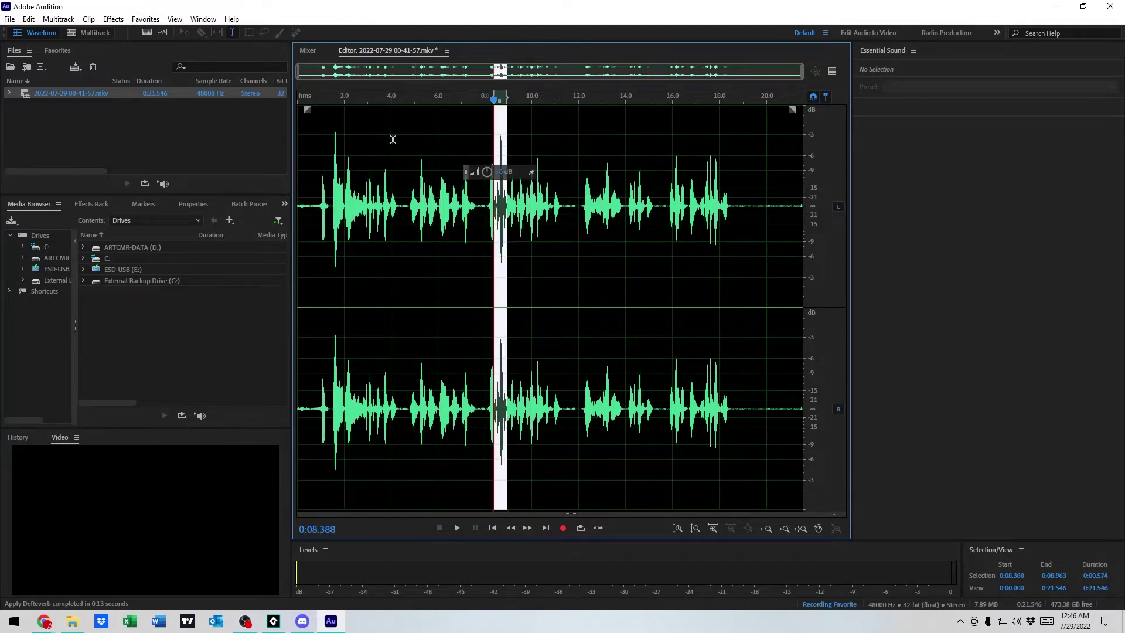
left_click(348, 140)
left_click_drag(324, 137, 344, 138)
left_click(390, 169)
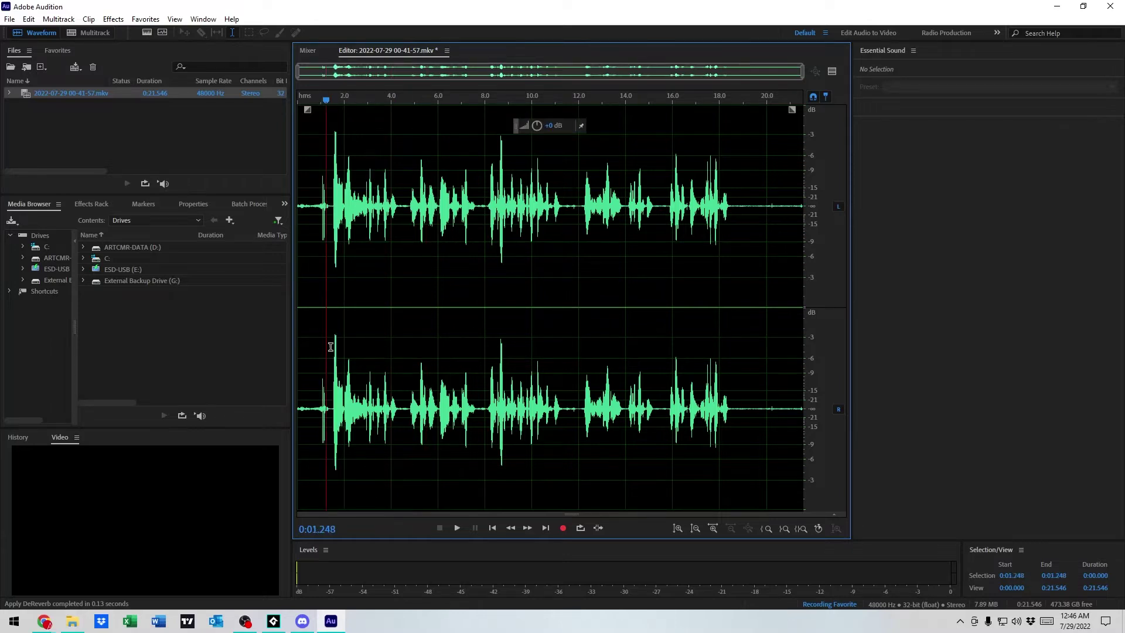
Step: Apply a Hard Limiter at -3.0 dB maximum amplitude to the whole clip
left_click(113, 19)
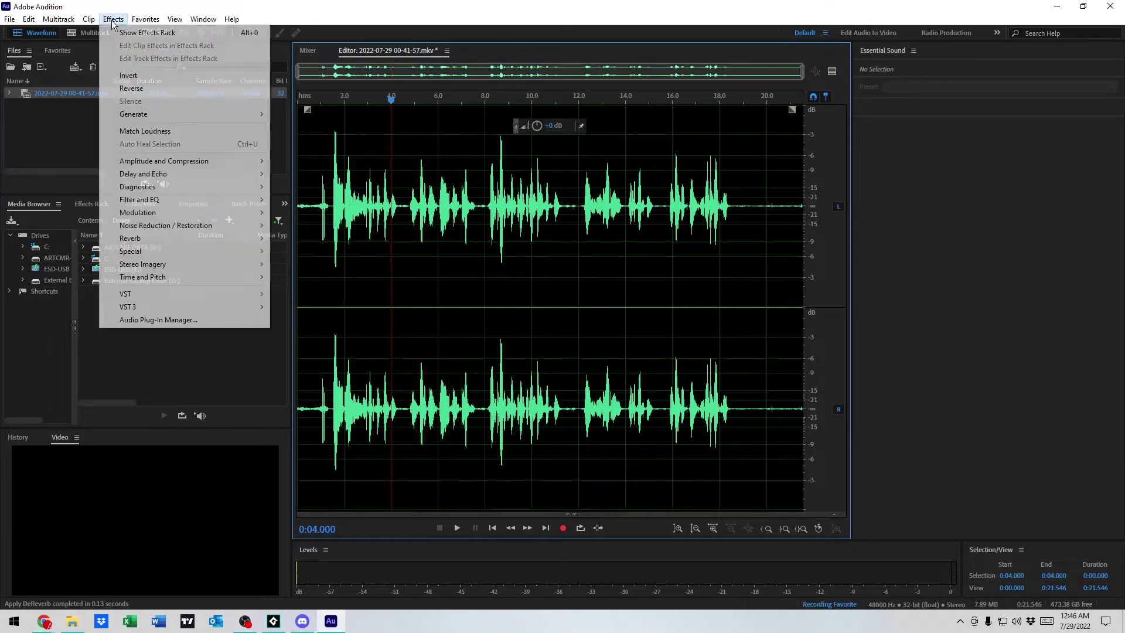
mouse_move(217, 173)
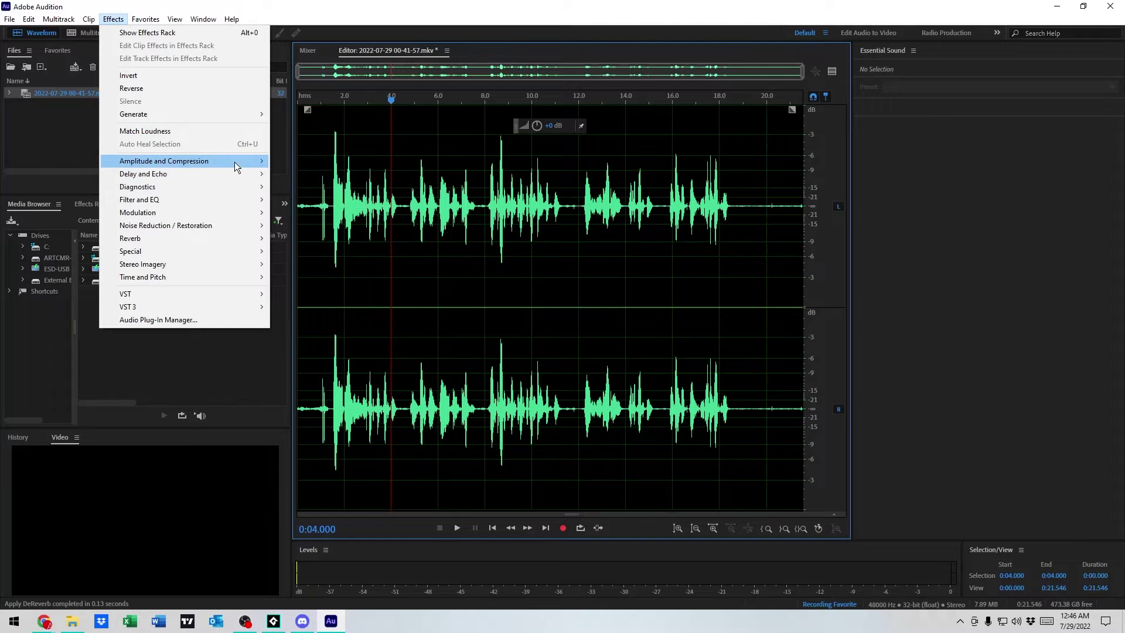
mouse_move(246, 161)
left_click(344, 252)
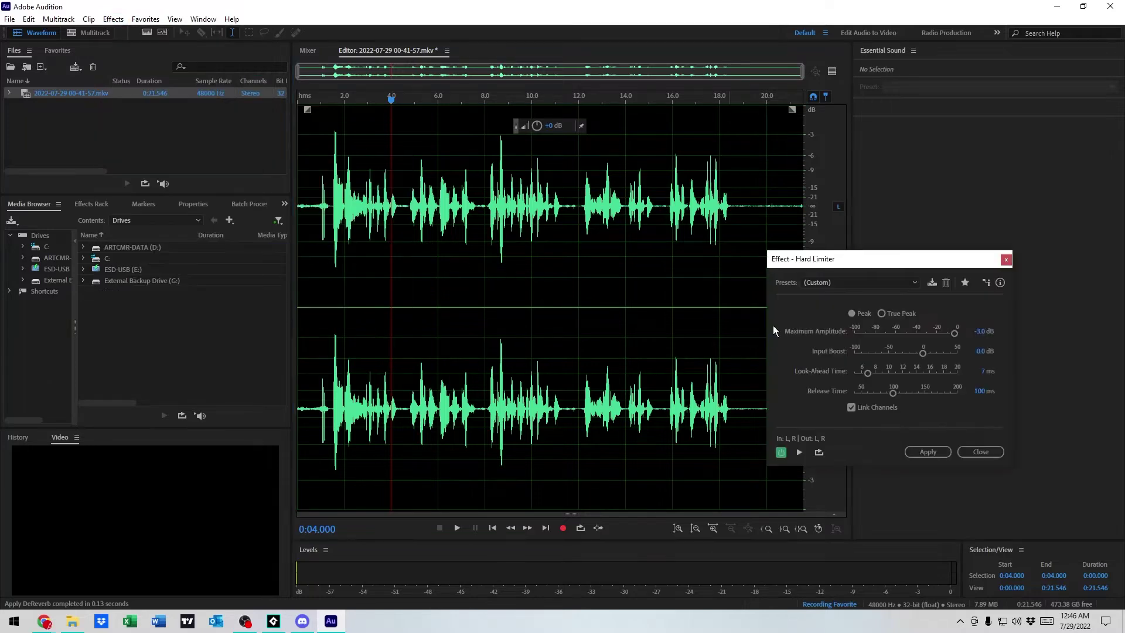
left_click(938, 456)
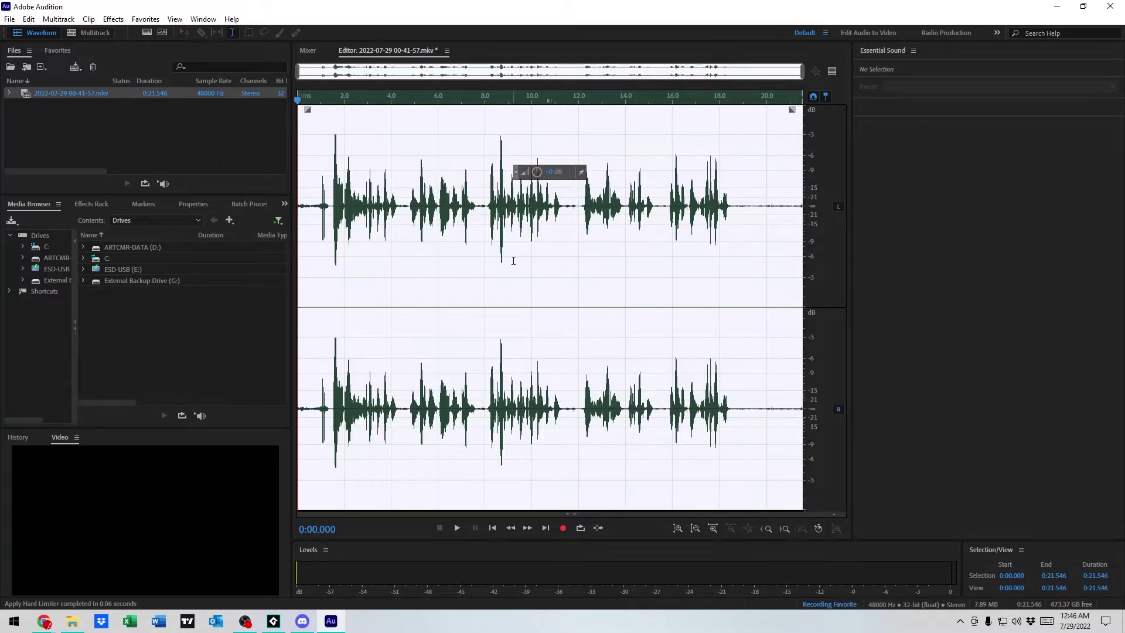
Step: Stop recording the favorite and save it under the name 'Raymond's Fav'
left_click(145, 19)
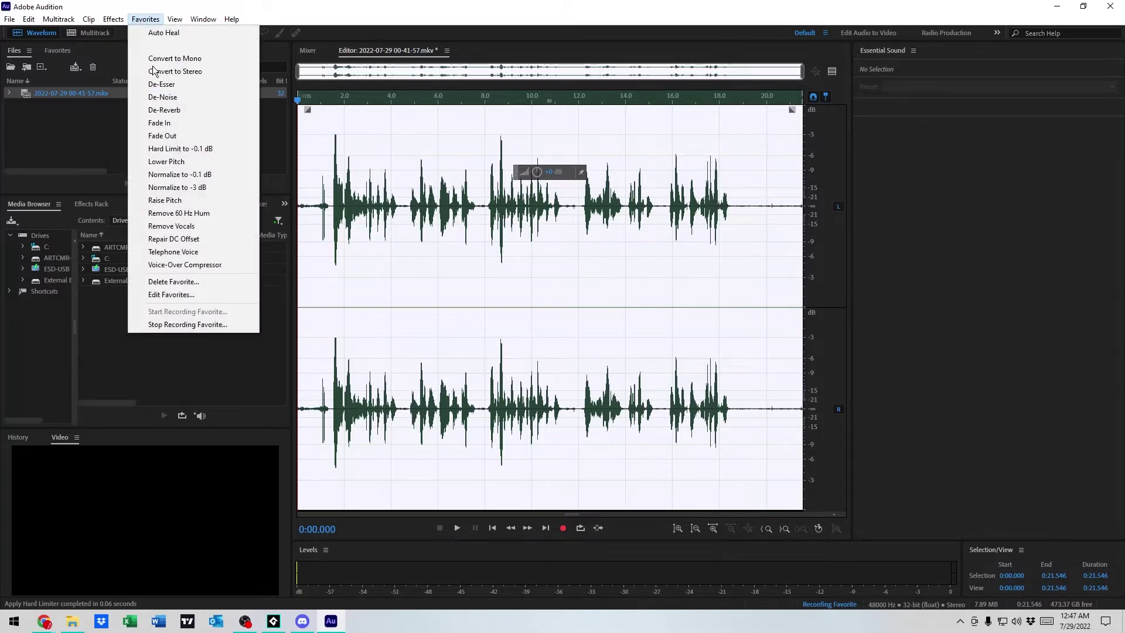
left_click(204, 321)
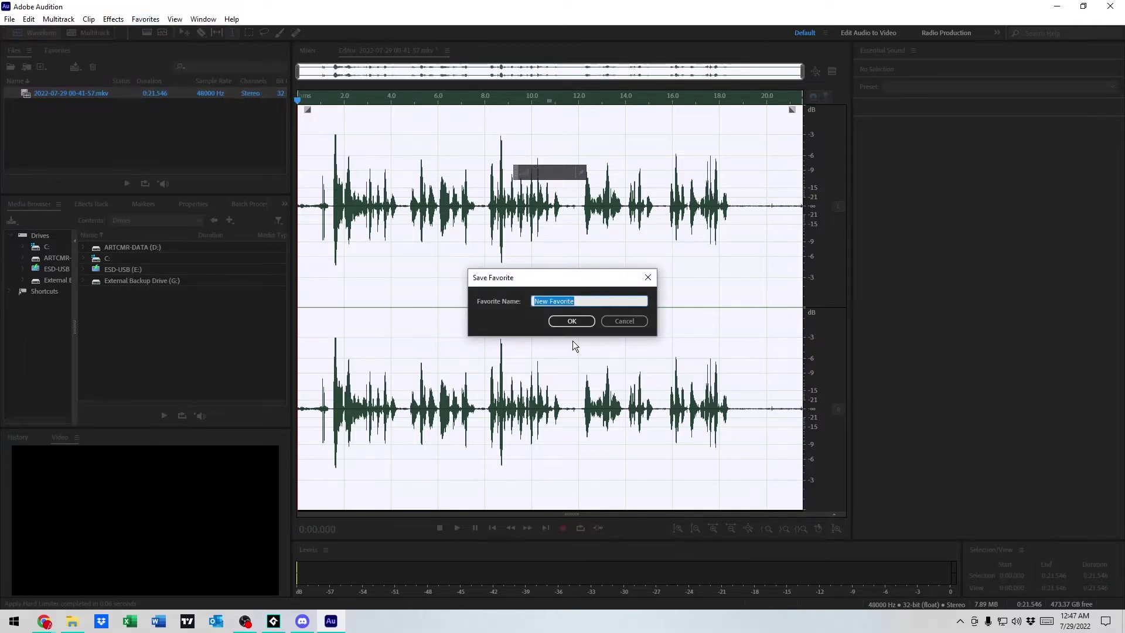
type("Rym")
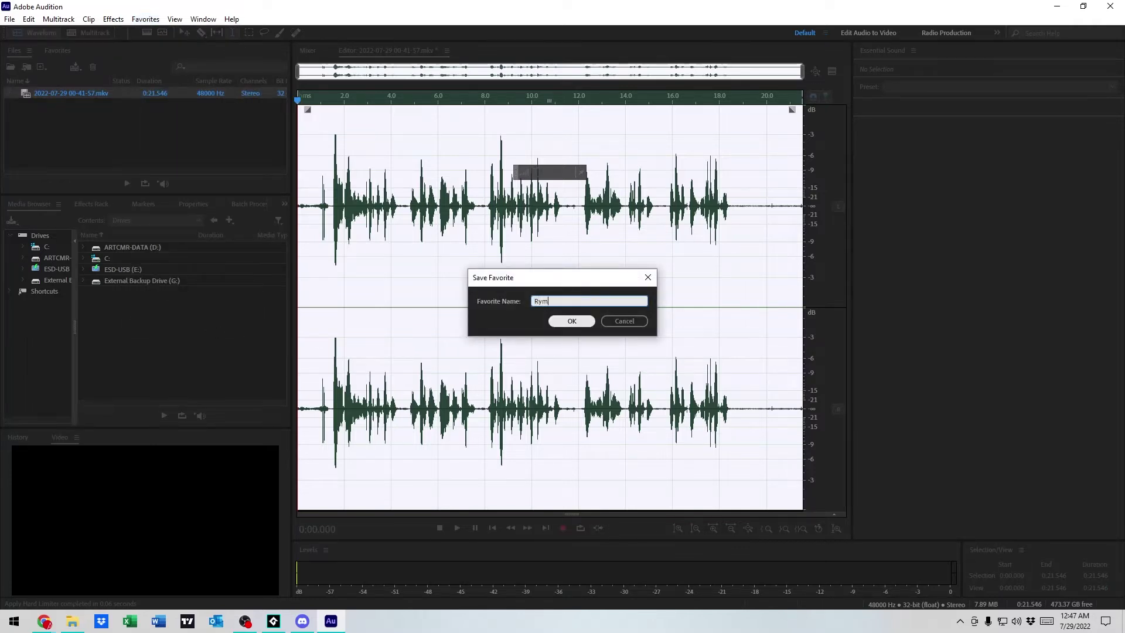
key("BackSpace")
key("BackSpace")
type("Ray")
key("BackSpace")
key("BackSpace")
key("BackSpace")
type("Raymons")
key("BackSpace")
type("d's Fav")
left_click(572, 321)
left_click(557, 251)
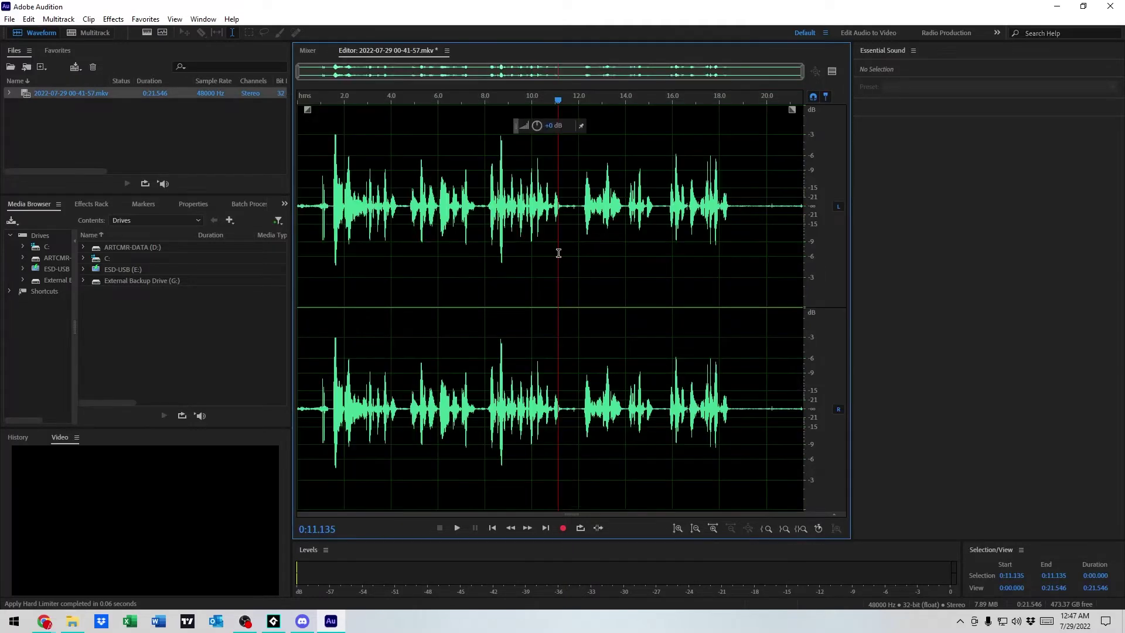
left_click(409, 205)
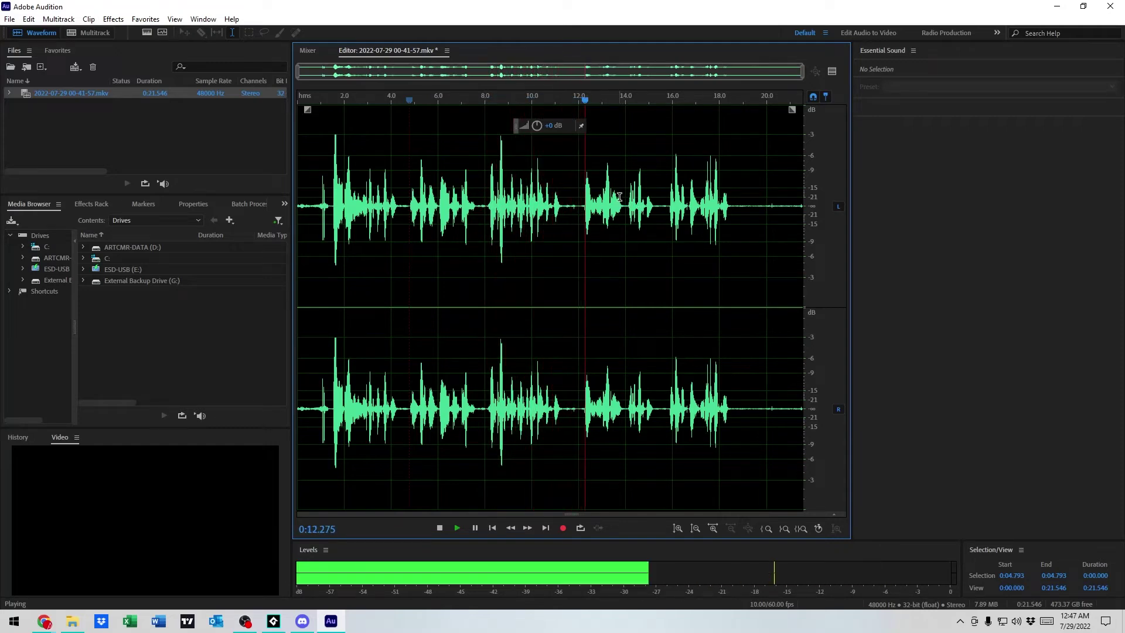
key("space")
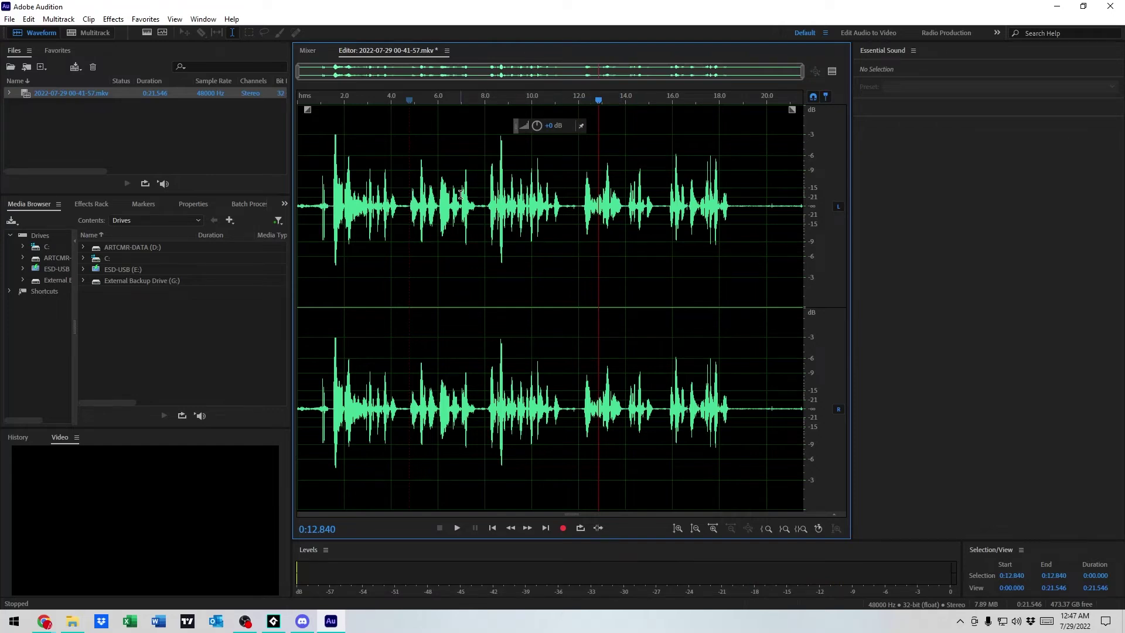
left_click(391, 218)
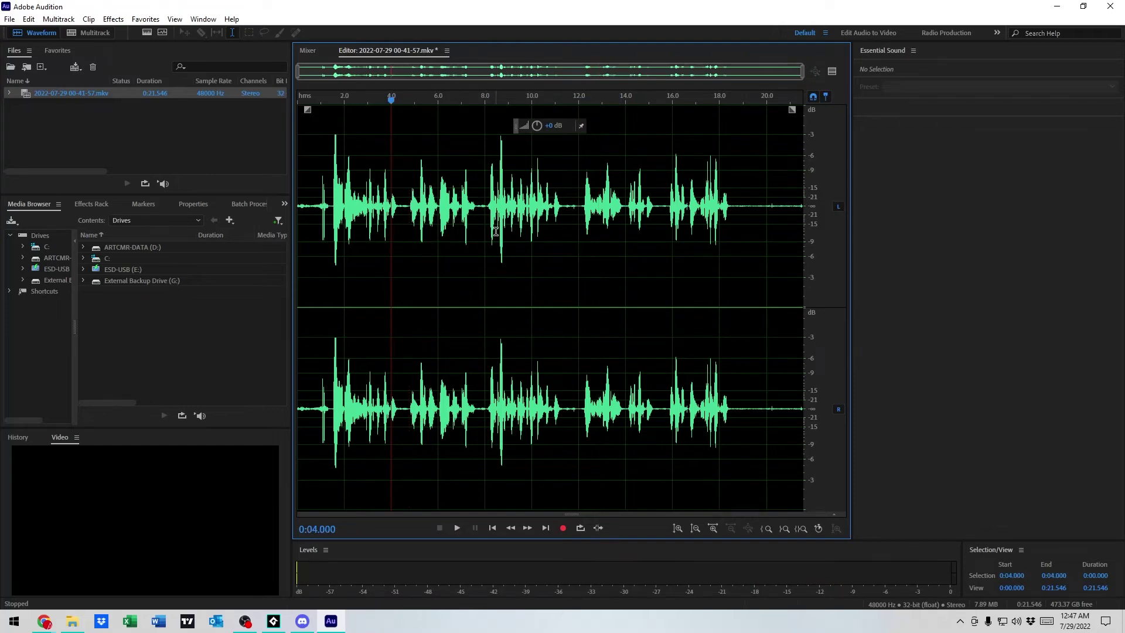
left_click(72, 620)
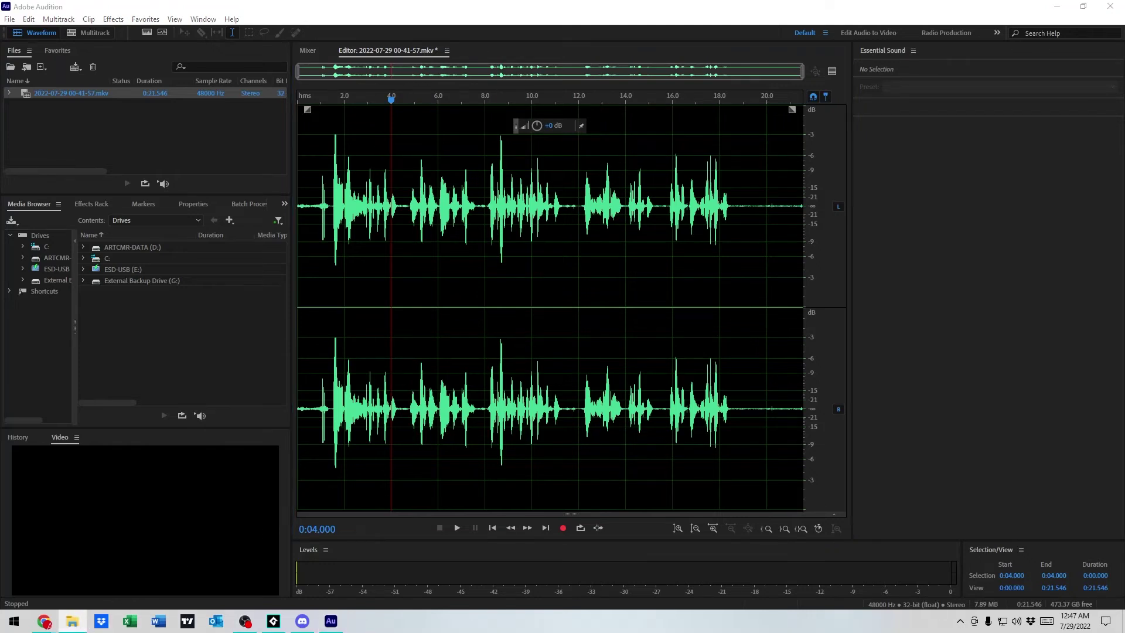
left_click_drag(361, 228, 115, 127)
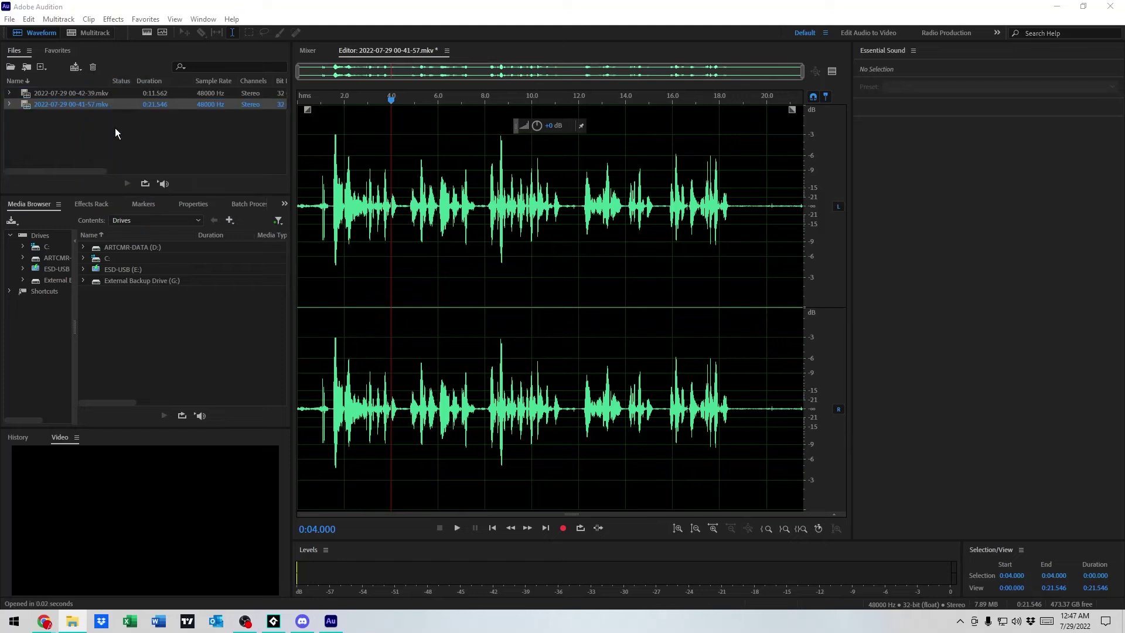
left_click(76, 132)
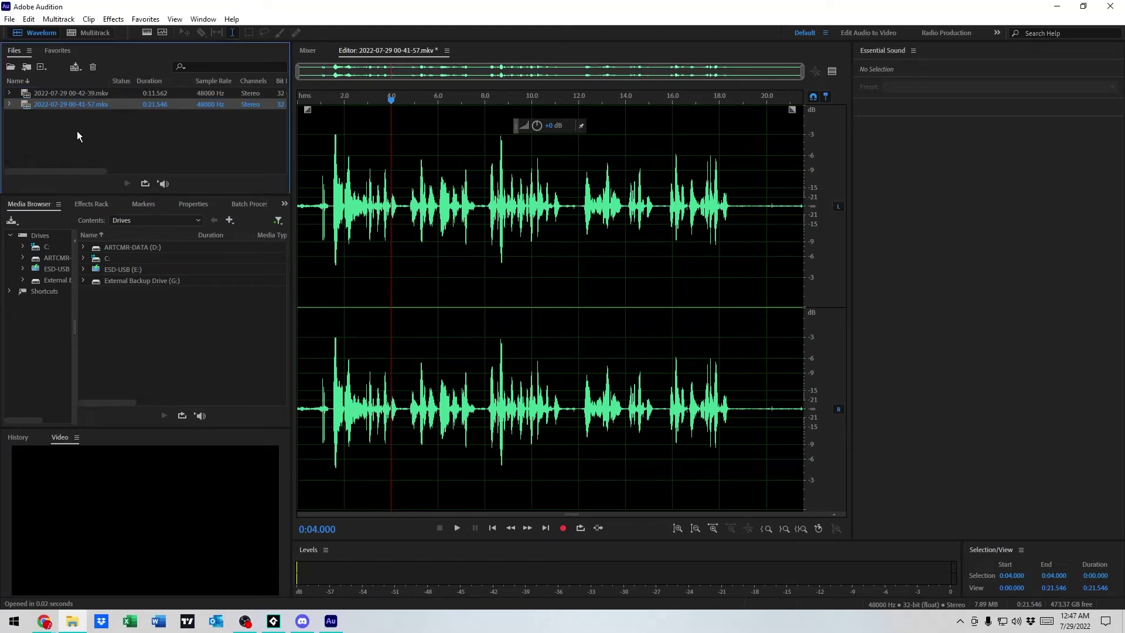
left_click(76, 92)
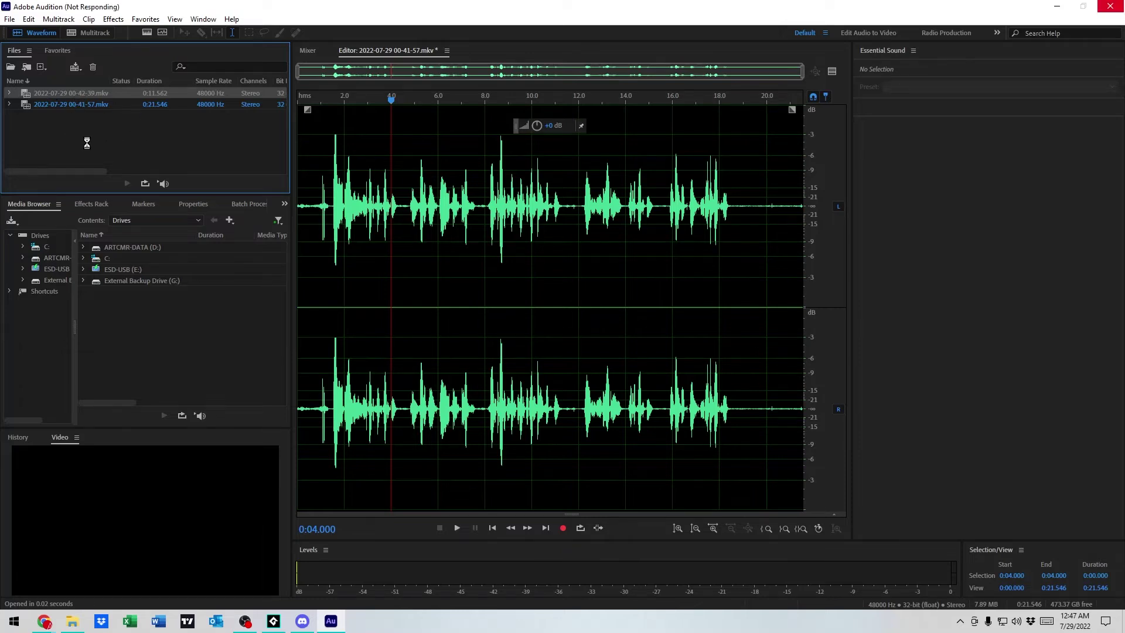
left_click(390, 224)
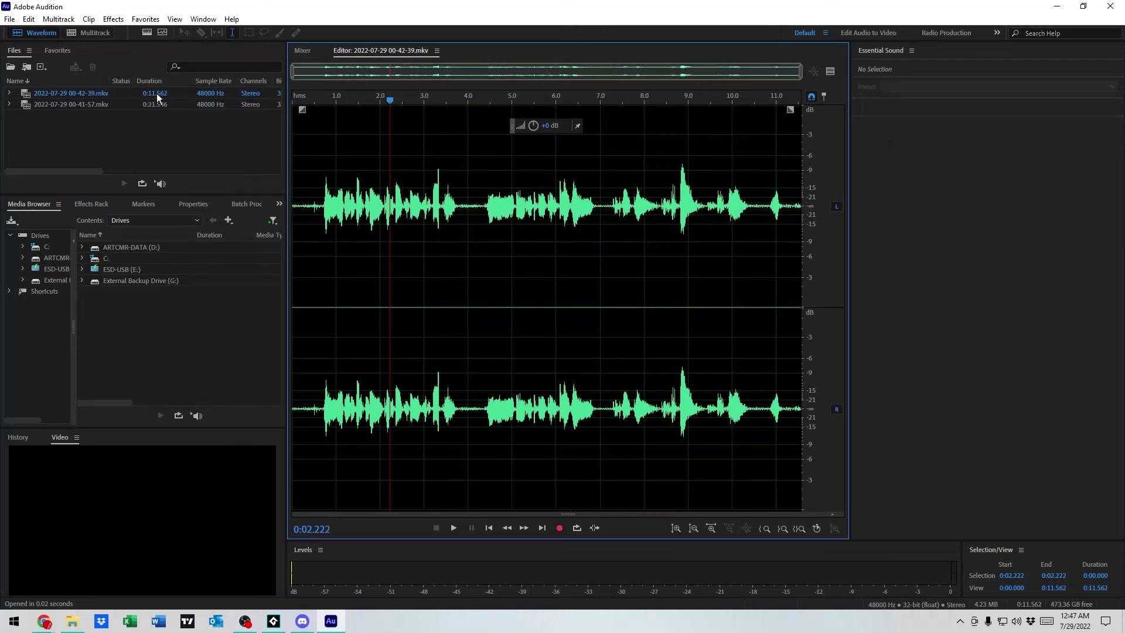
left_click(56, 51)
Step: Bring up the Favorites panel listing the saved favorites
left_click(13, 50)
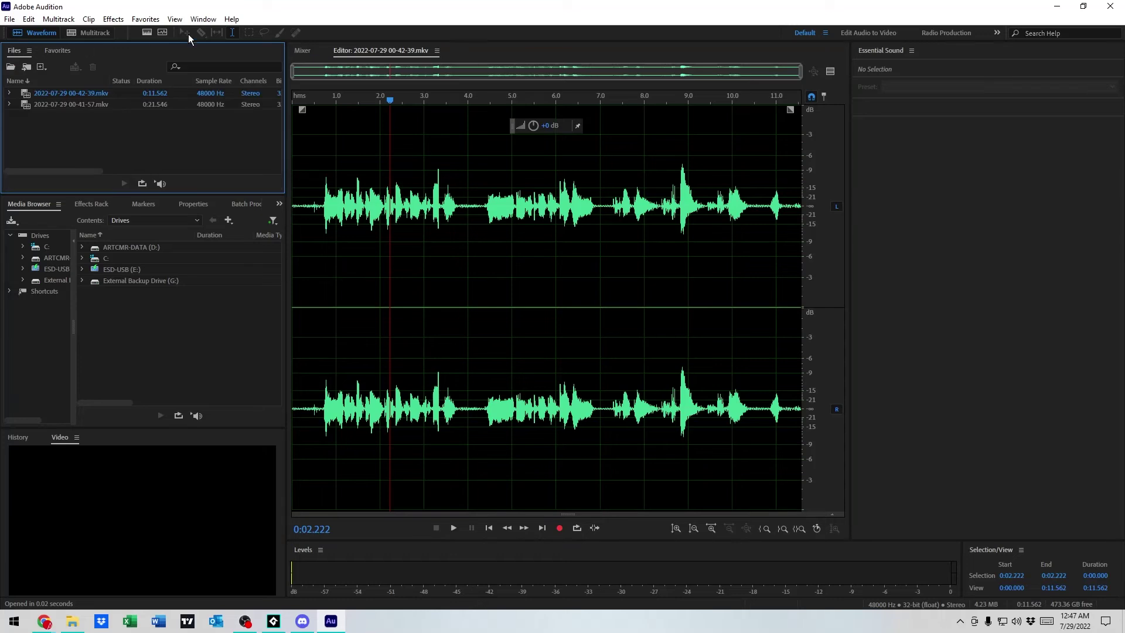
left_click(141, 20)
mouse_move(202, 19)
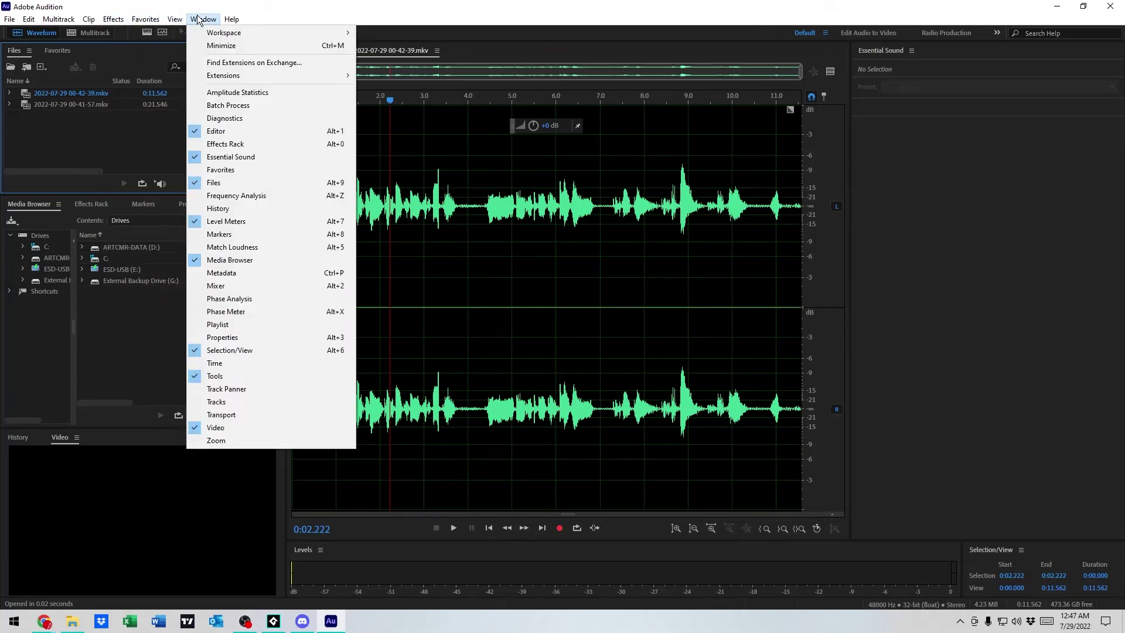
left_click(251, 176)
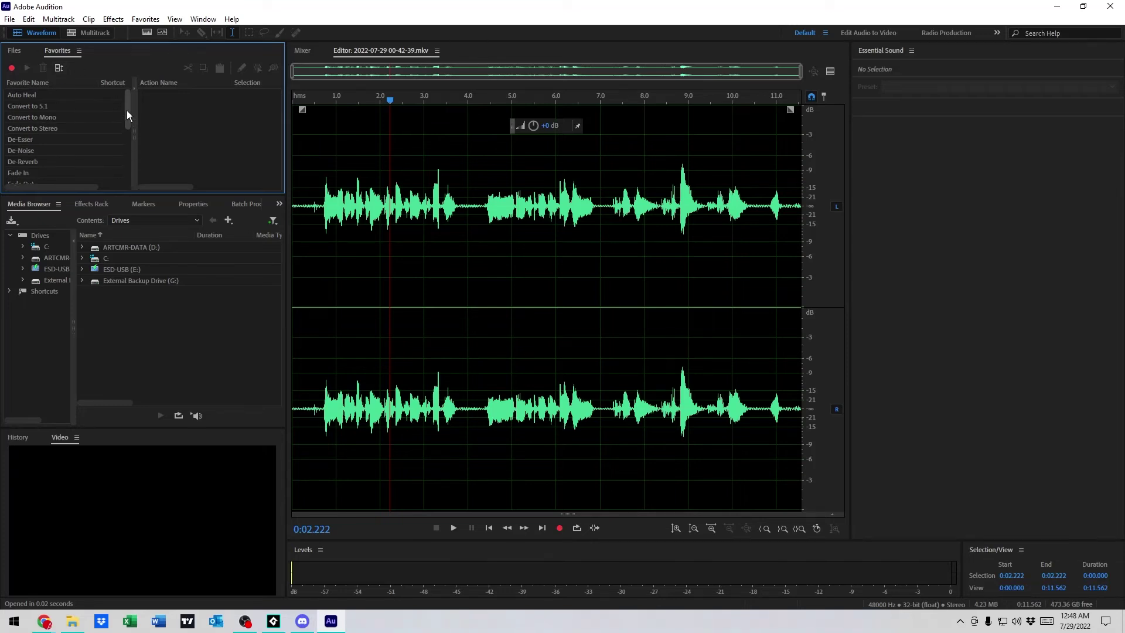
left_click_drag(127, 114, 127, 170)
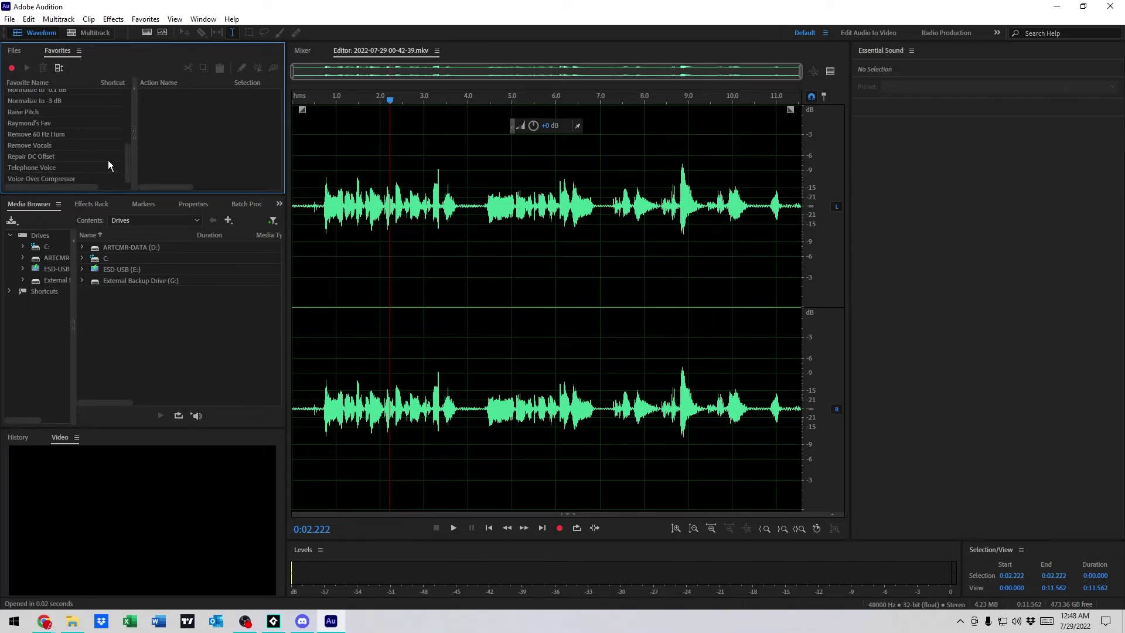
Step: Run the recorded normalize–noise reduction–dereverb–limiter favorite on the clip, dismissing the video-audio notice
left_click(54, 122)
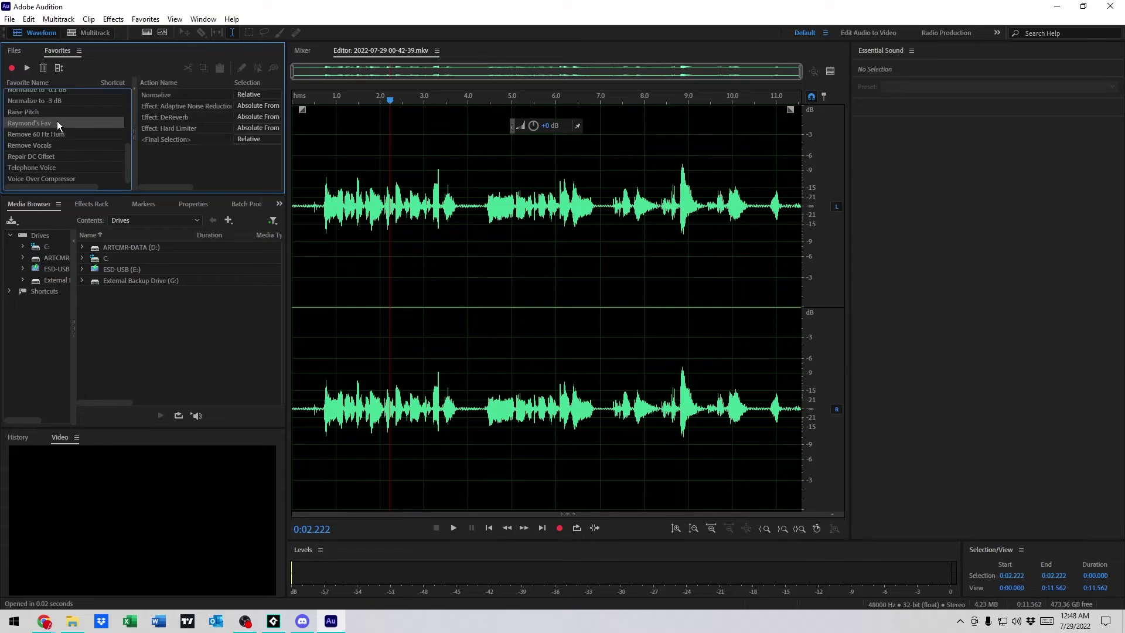
right_click(58, 120)
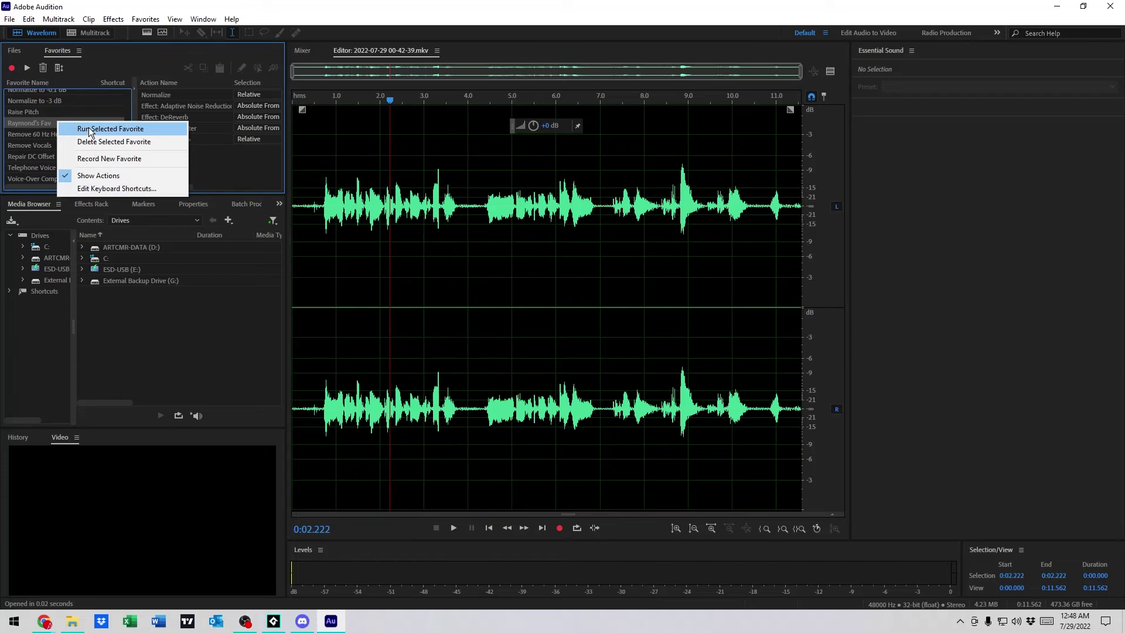
left_click(90, 129)
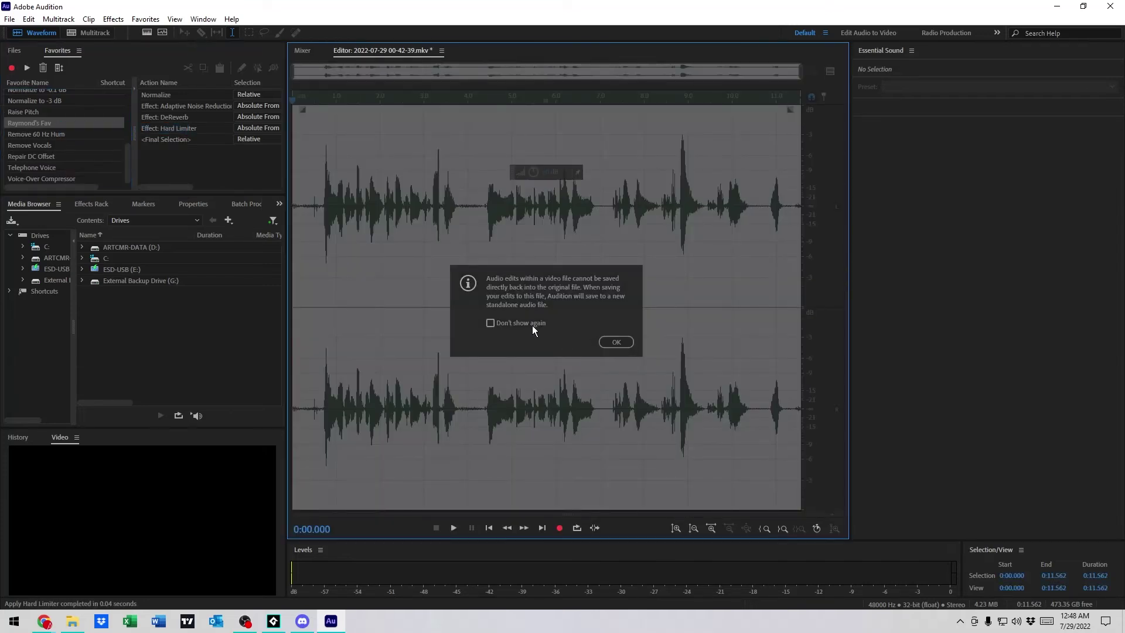
left_click(616, 342)
left_click(482, 214)
left_click(589, 216)
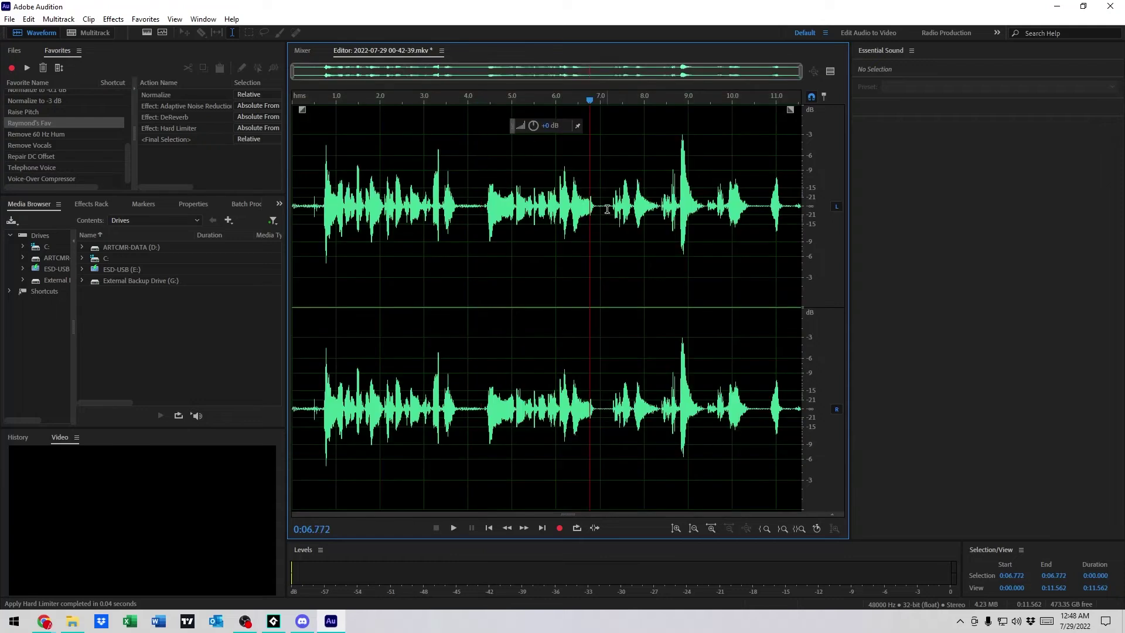
left_click(607, 226)
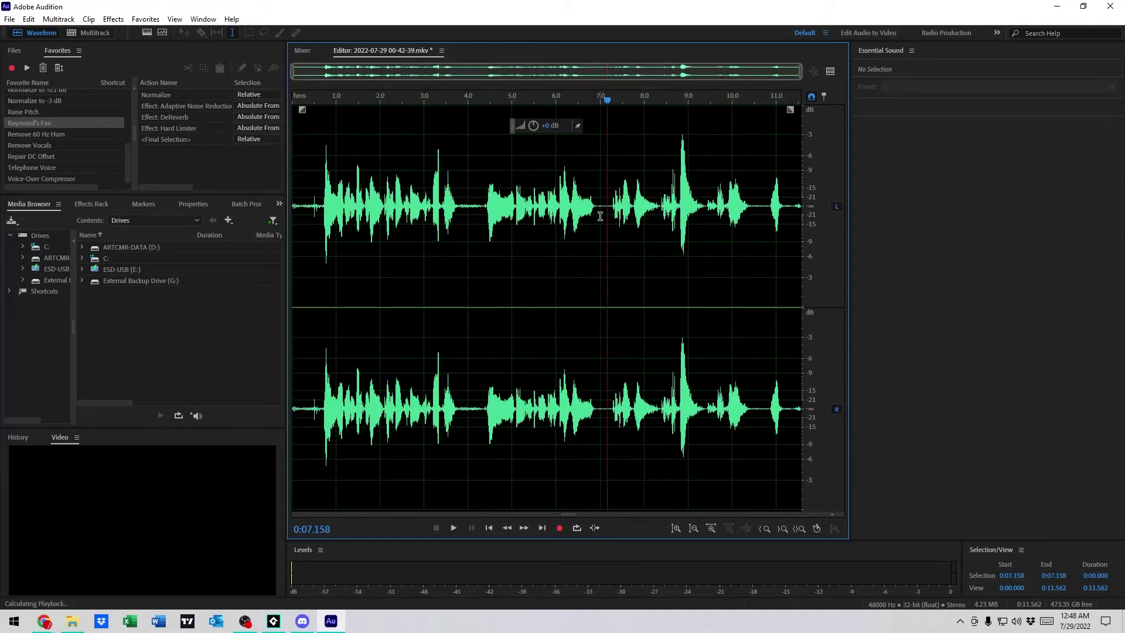
key("space")
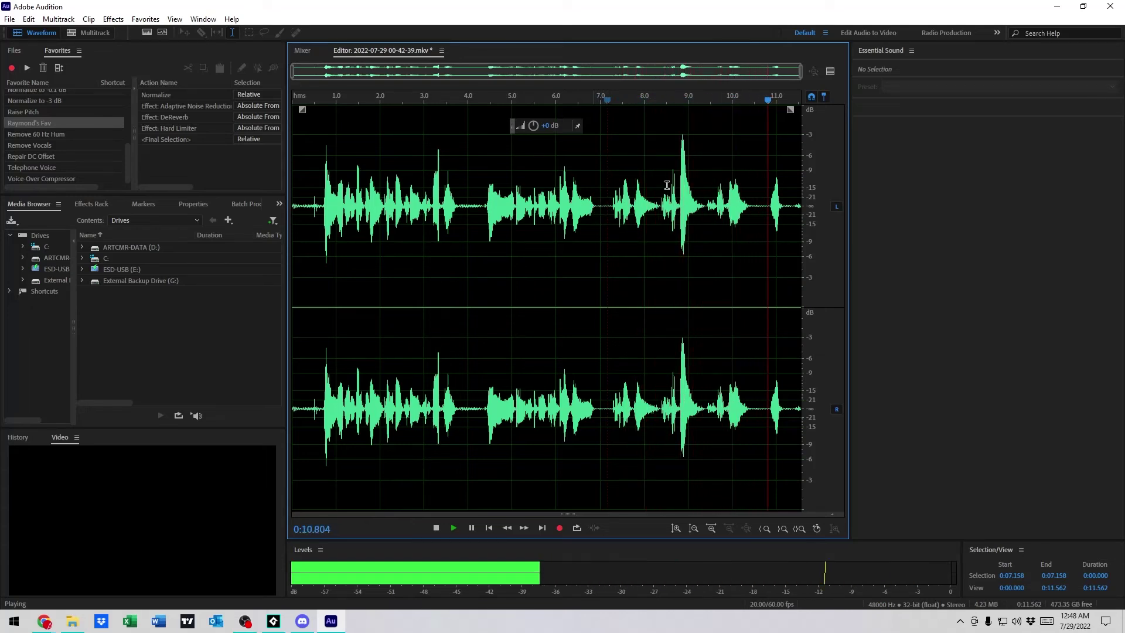
key("space")
left_click(447, 202)
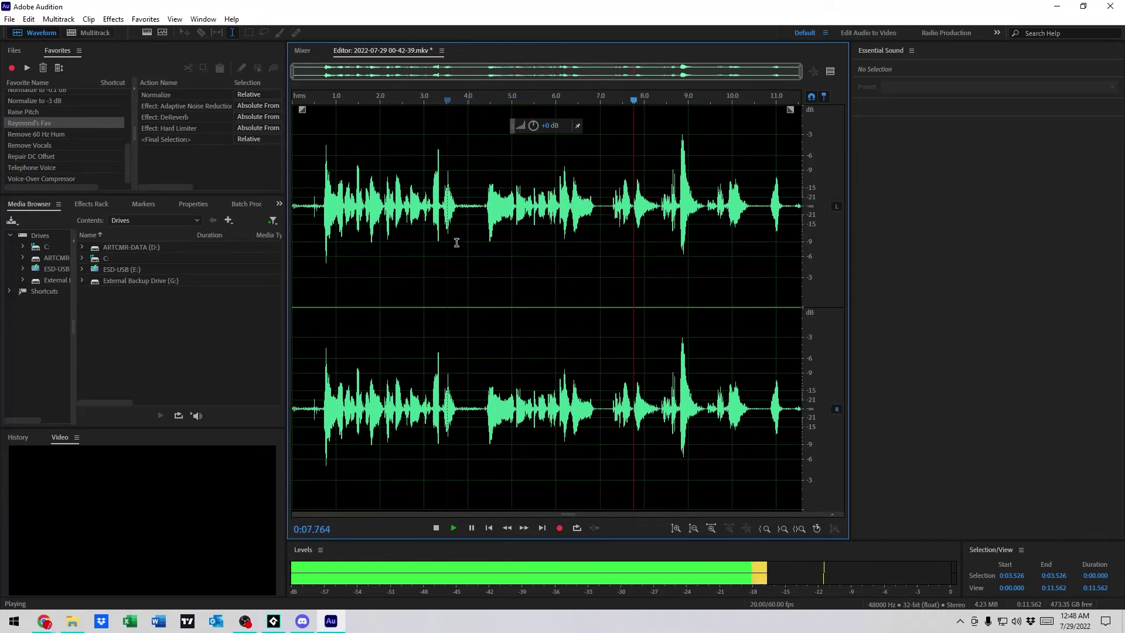
key("space")
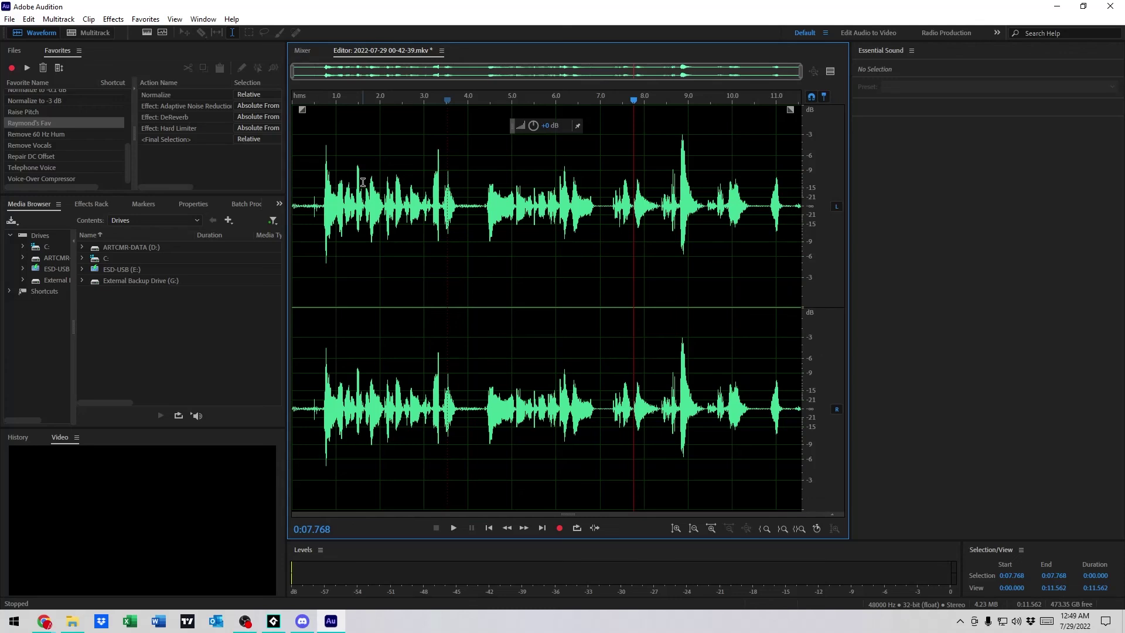
left_click(580, 214)
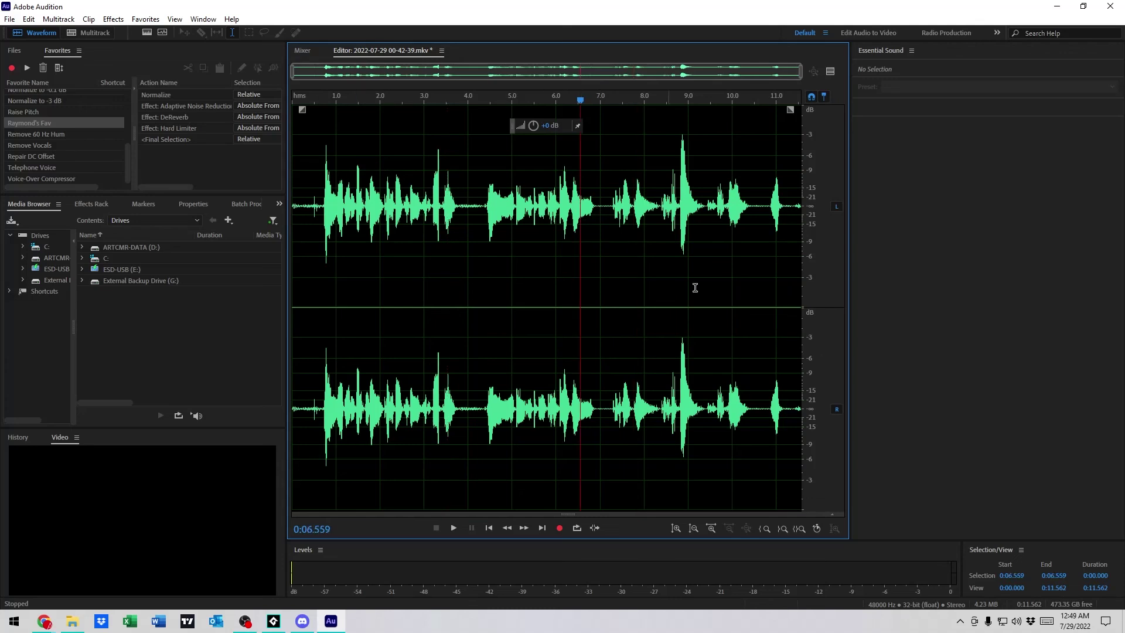